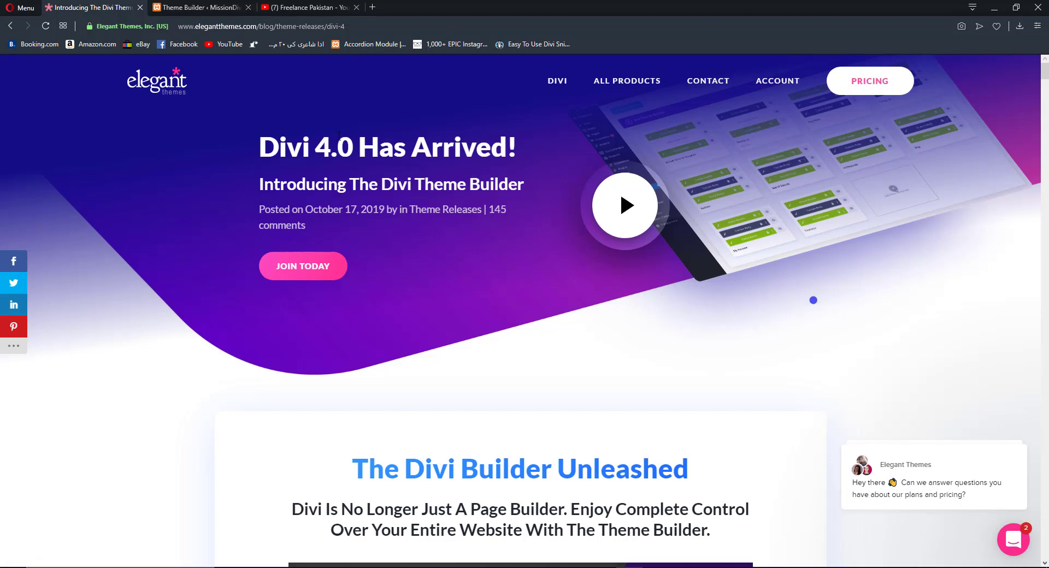
scroll(367, 148, "down", 3)
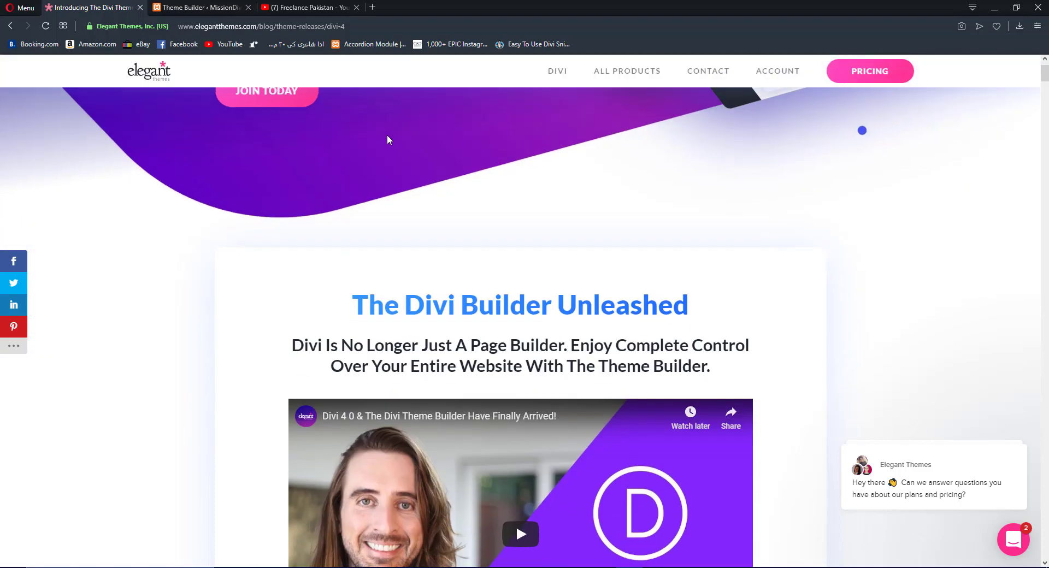
scroll(387, 134, "up", 3)
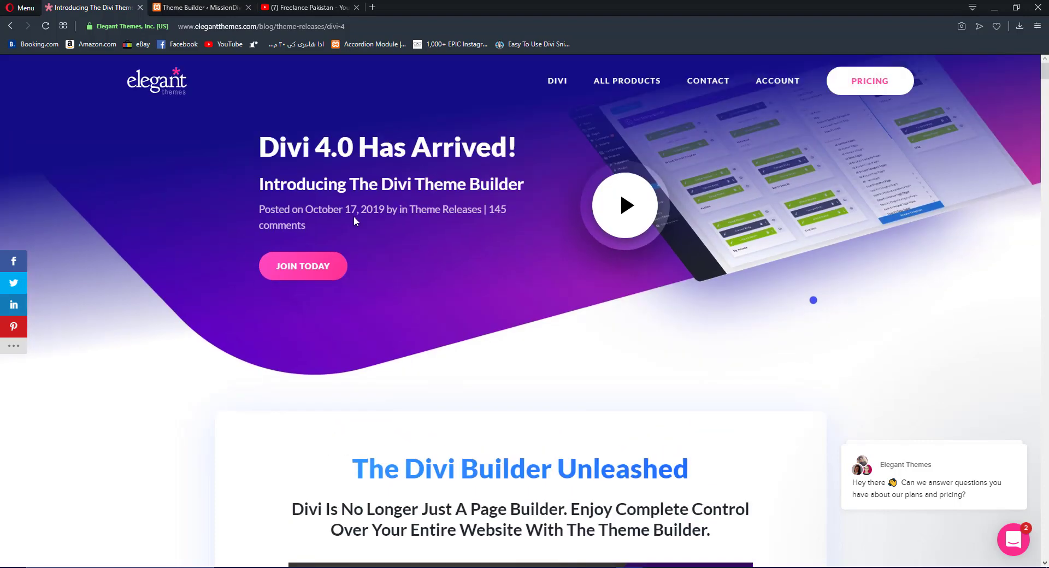
scroll(355, 219, "down", 6)
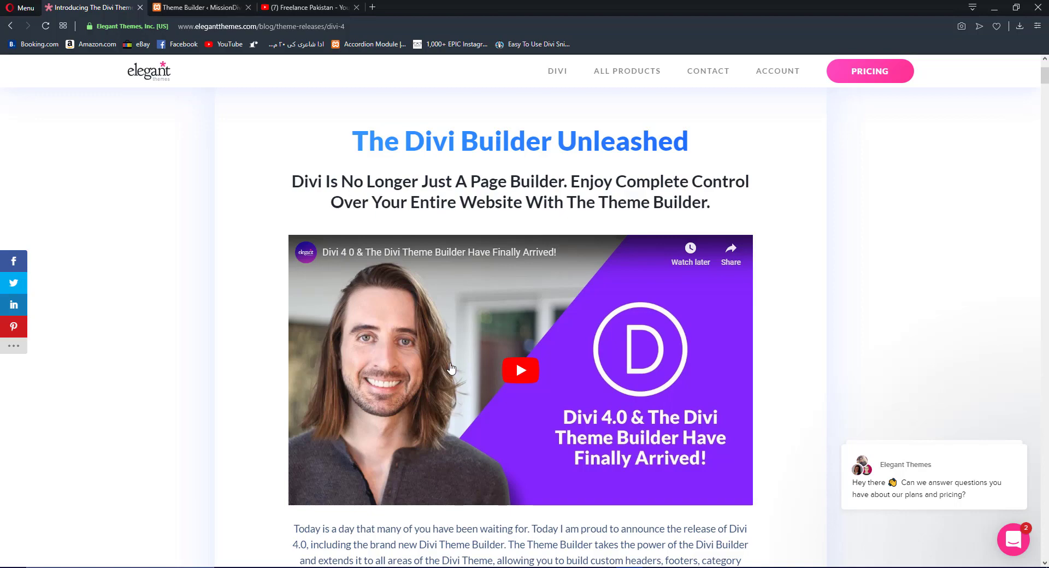
scroll(551, 133, "down", 2)
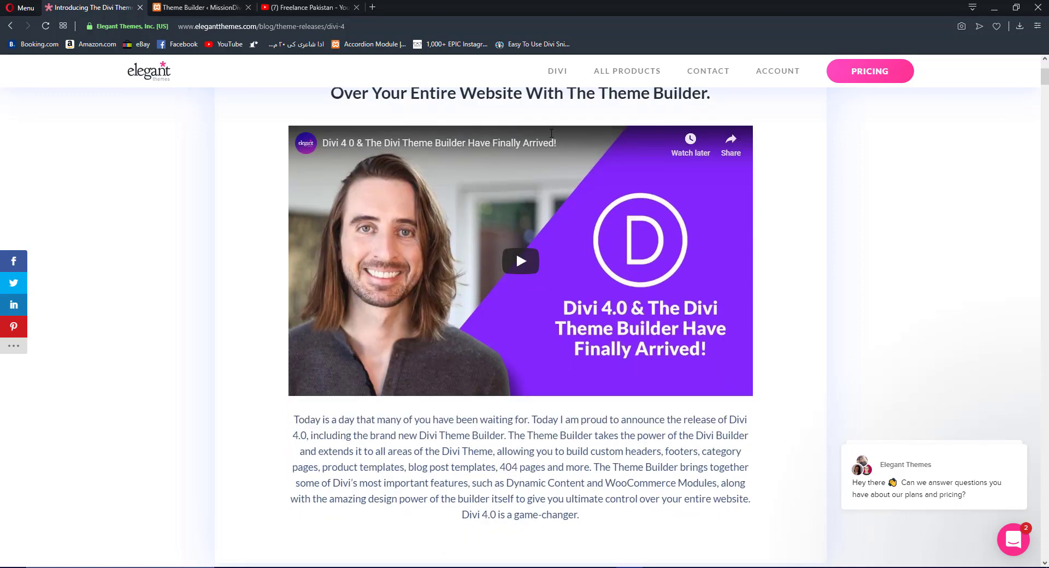
scroll(569, 140, "down", 5)
scroll(622, 151, "down", 3)
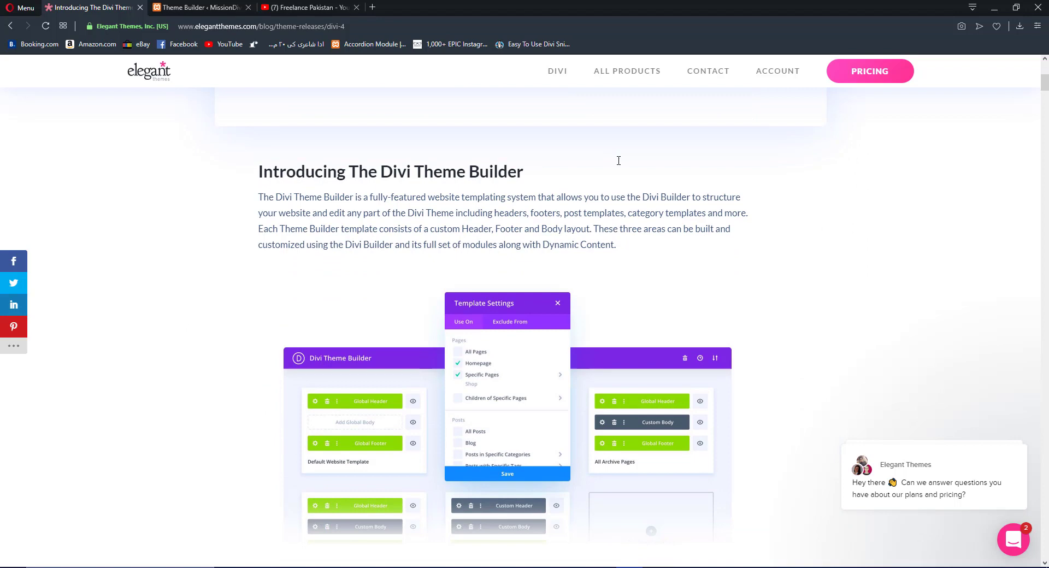
left_click_drag(526, 173, 289, 197)
left_click(246, 282)
scroll(451, 200, "down", 2)
scroll(431, 192, "down", 4)
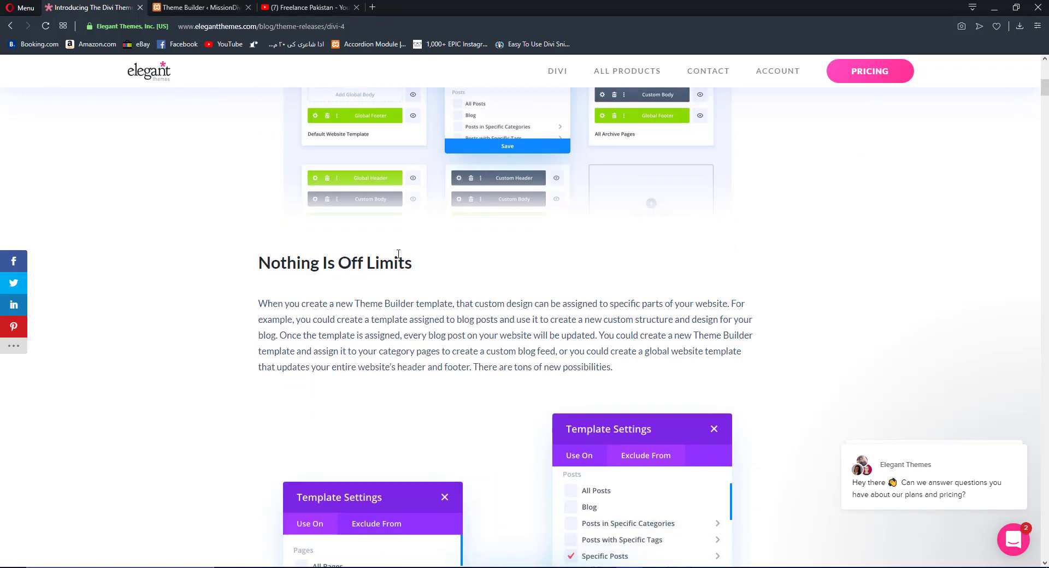
scroll(398, 254, "up", 3)
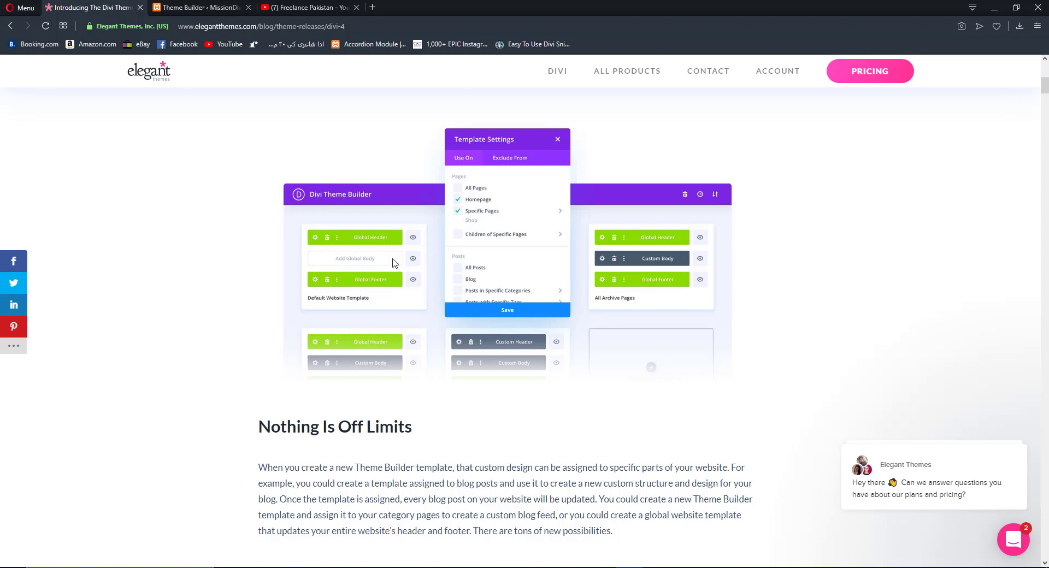
scroll(370, 285, "down", 1)
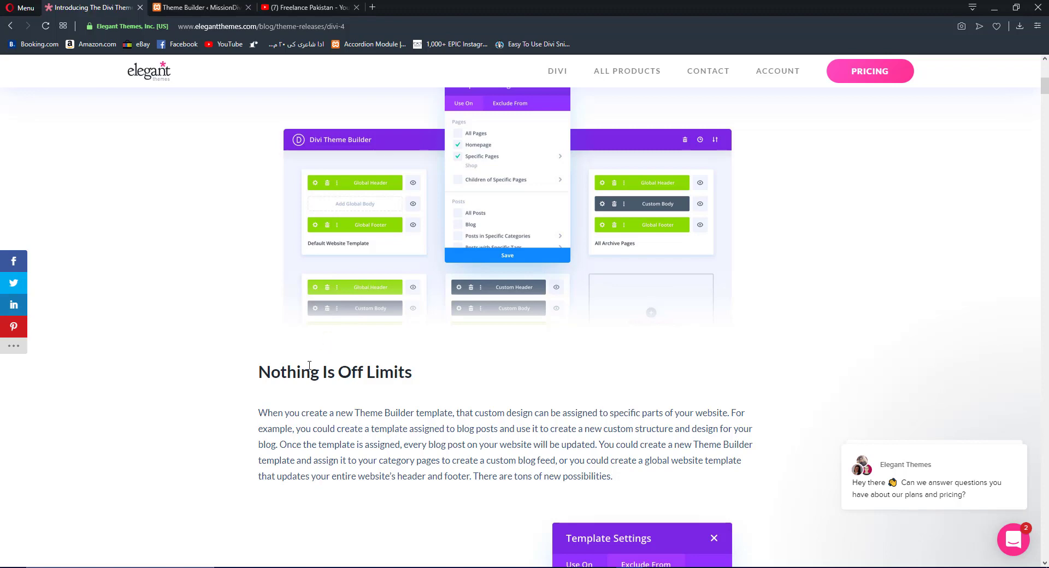
Skim the Theme Builder post down to its Design heading.
scroll(333, 354, "down", 3)
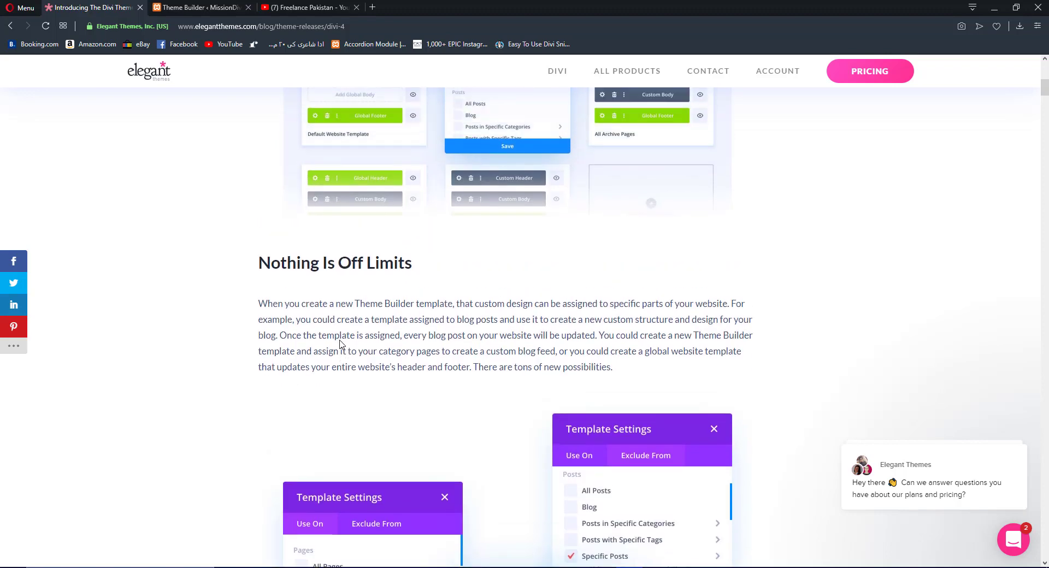
scroll(342, 345, "down", 3)
scroll(350, 338, "down", 4)
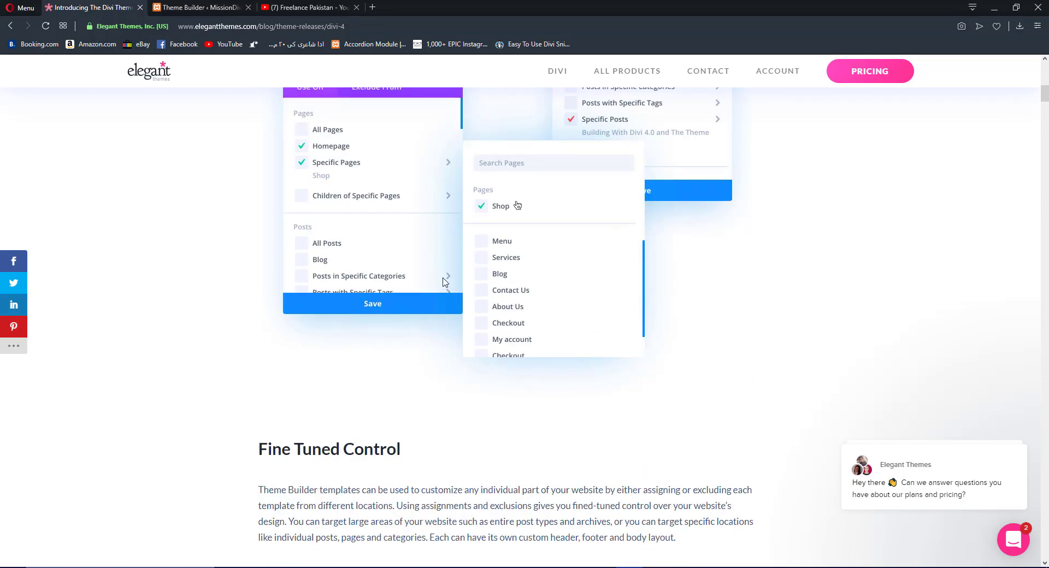
scroll(630, 229, "up", 1)
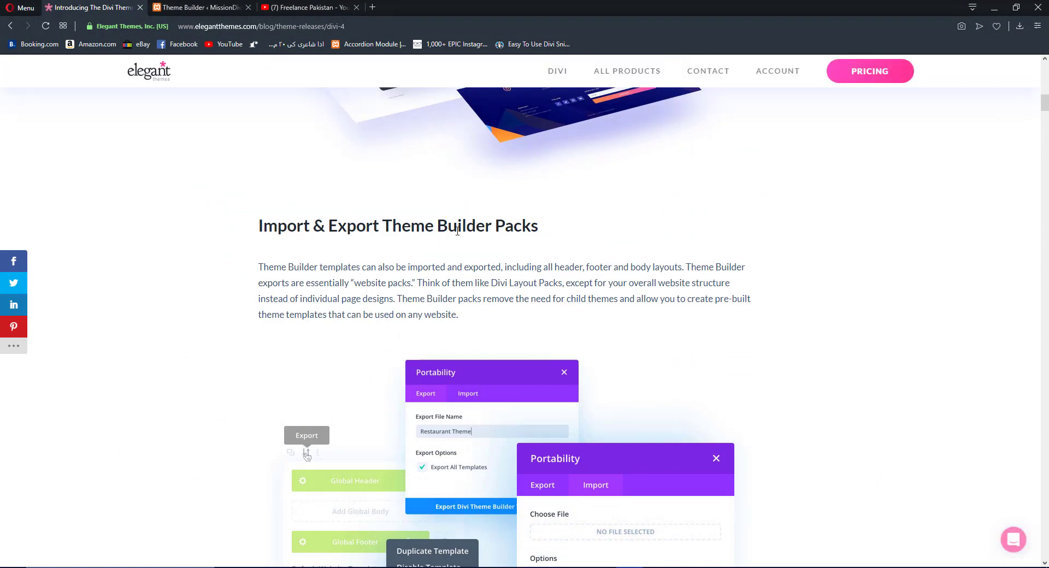
scroll(444, 242, "down", 5)
scroll(443, 240, "up", 3)
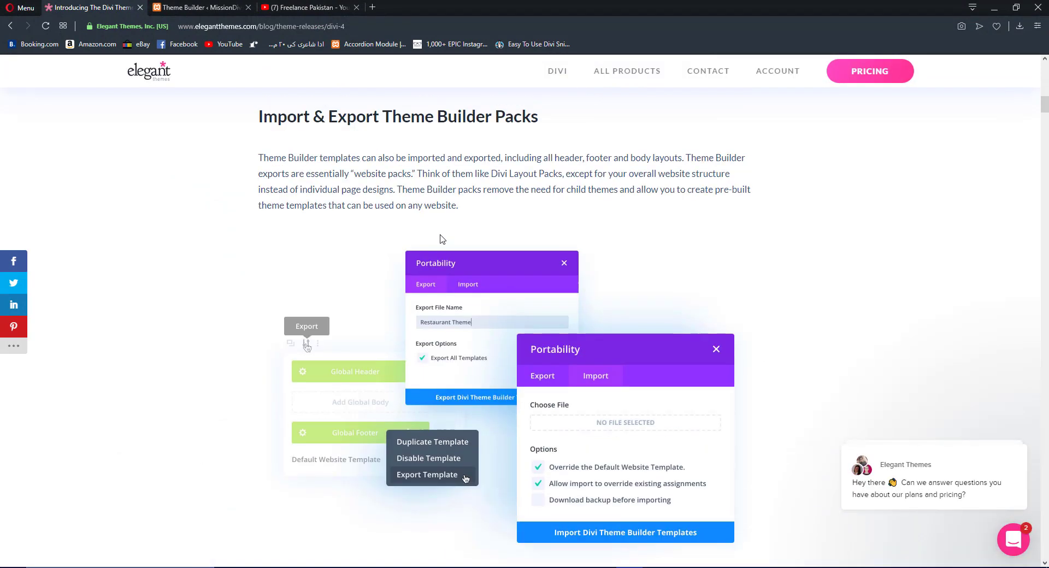
scroll(443, 234, "down", 7)
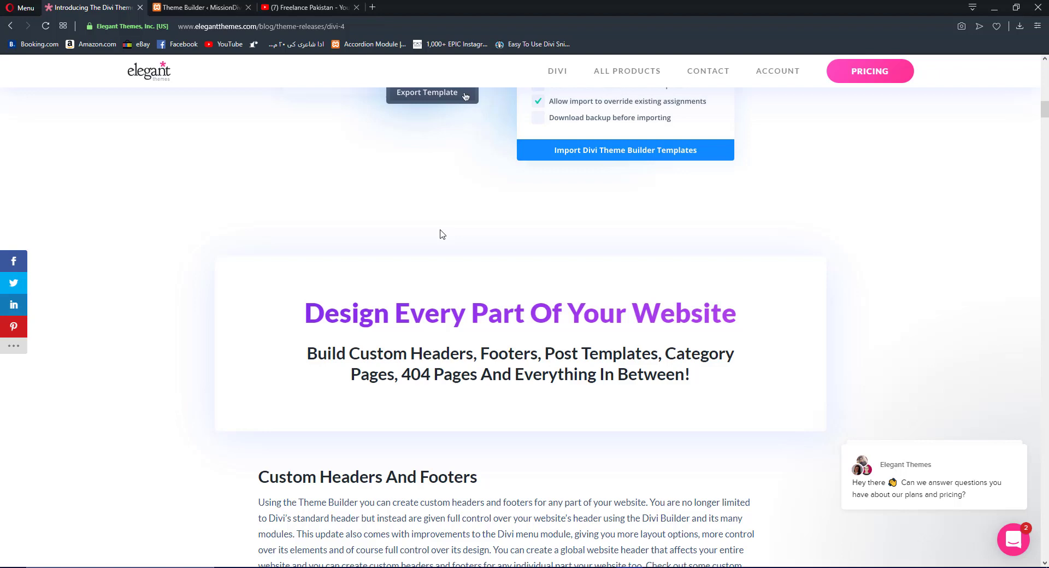
left_click_drag(311, 318, 352, 317)
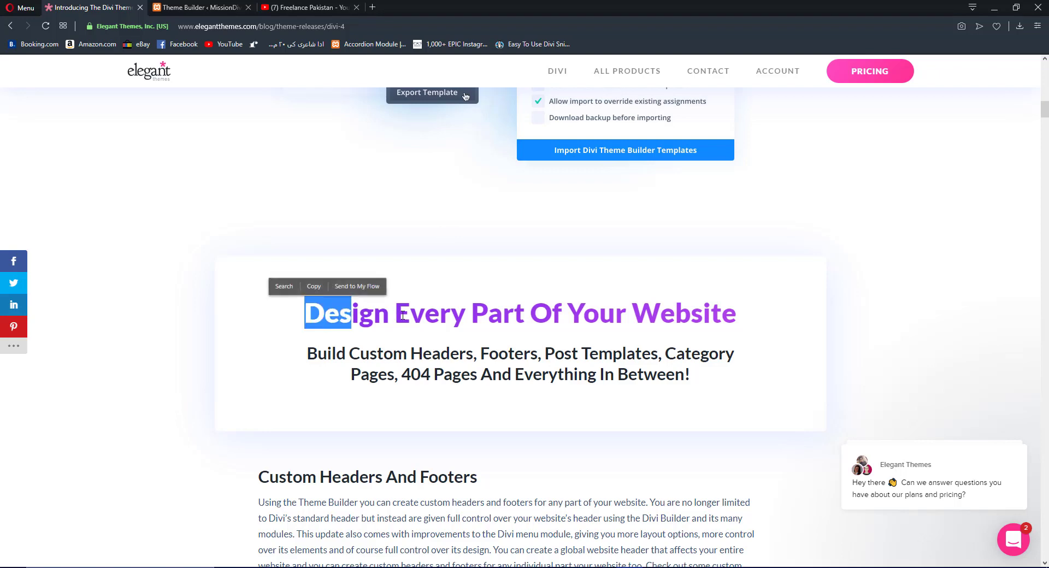
left_click(605, 260)
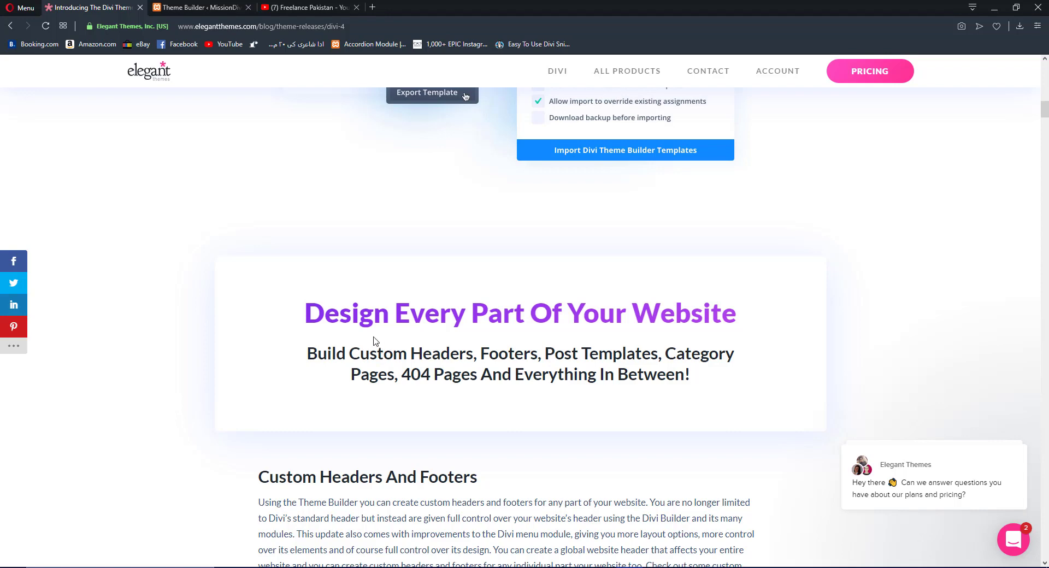
Read the rest of the post, then switch to the 'Dashboard ‹ MissionDiviZee' tab.
scroll(375, 341, "down", 6)
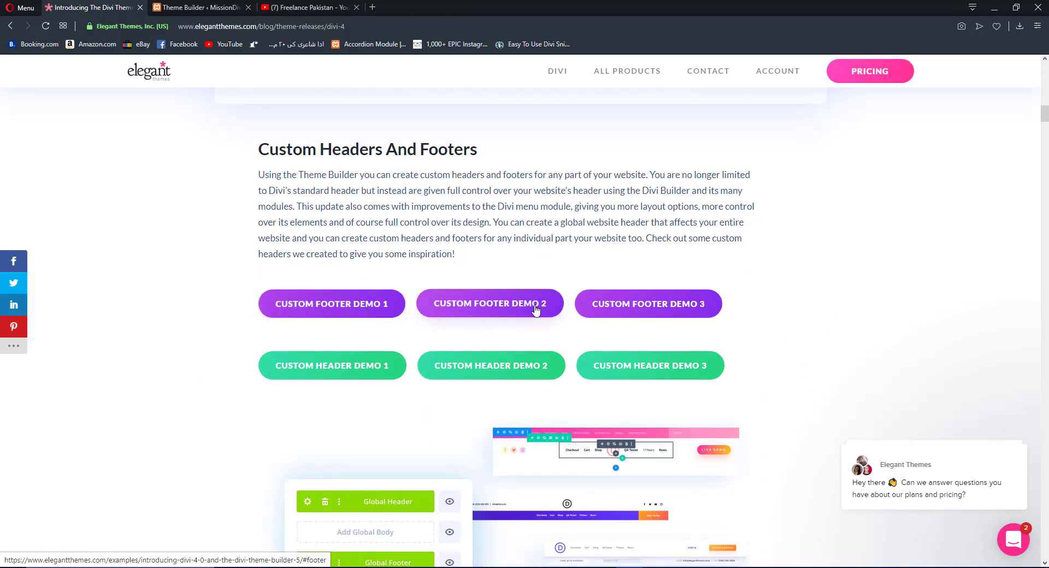
scroll(439, 295, "down", 6)
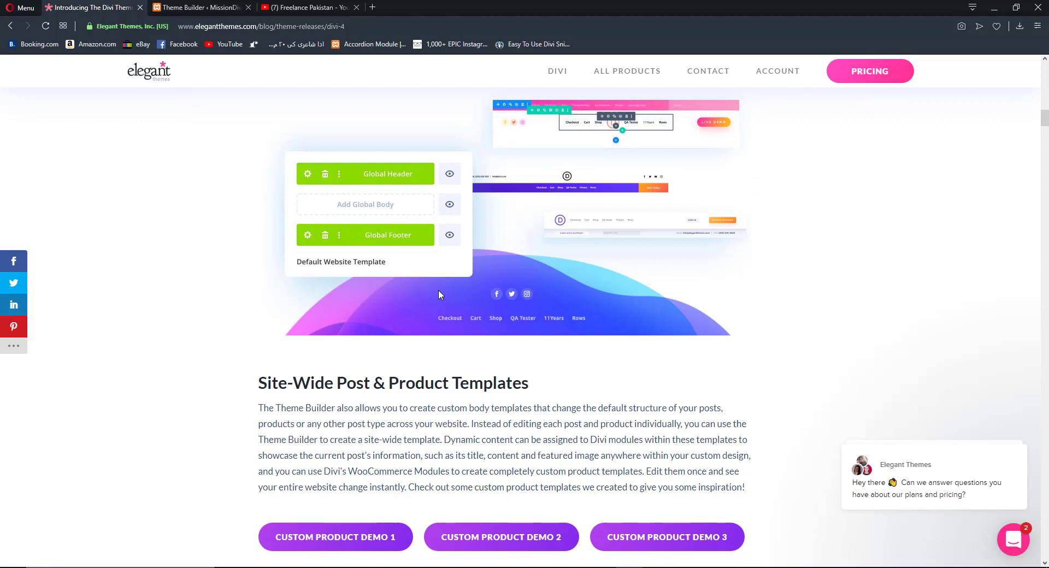
scroll(438, 295, "down", 6)
scroll(446, 268, "up", 1)
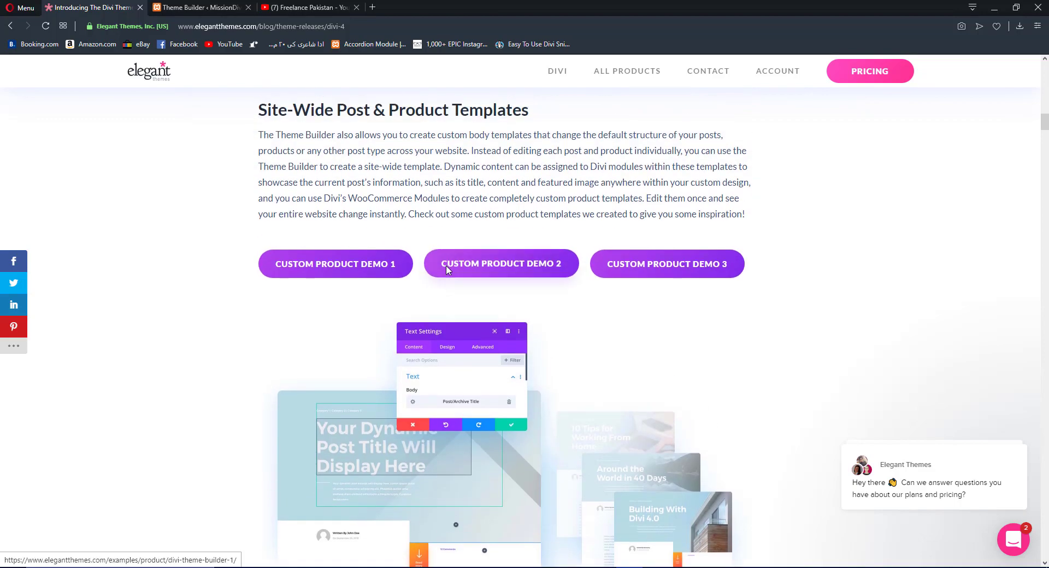
scroll(446, 264, "down", 6)
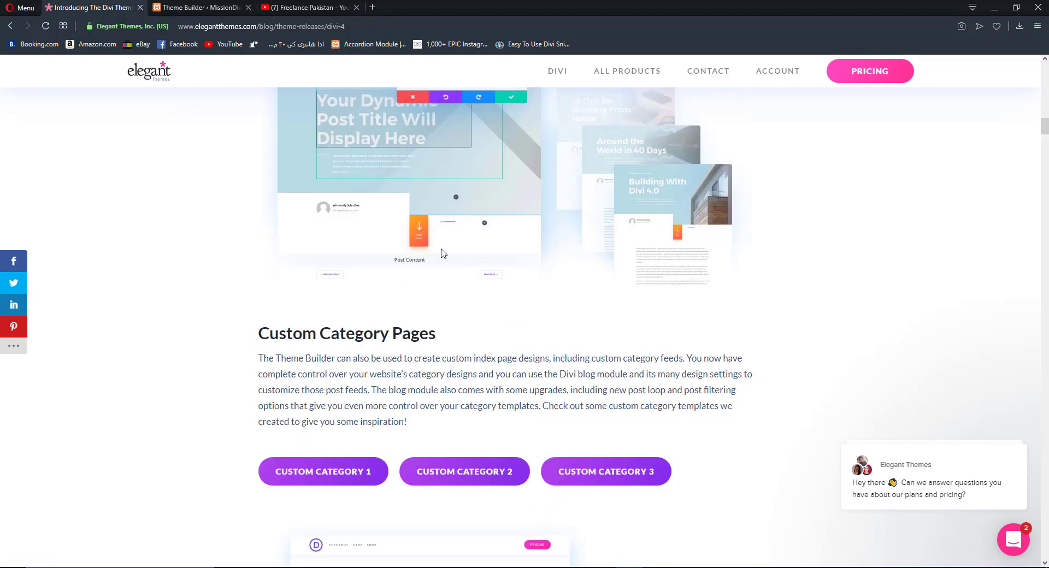
scroll(435, 242, "up", 2)
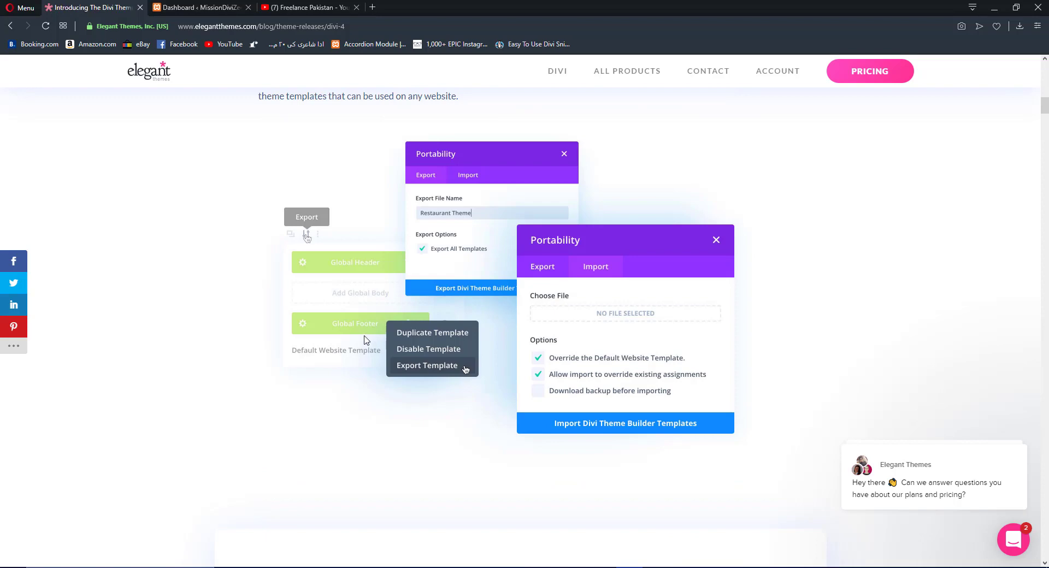
left_click(189, 8)
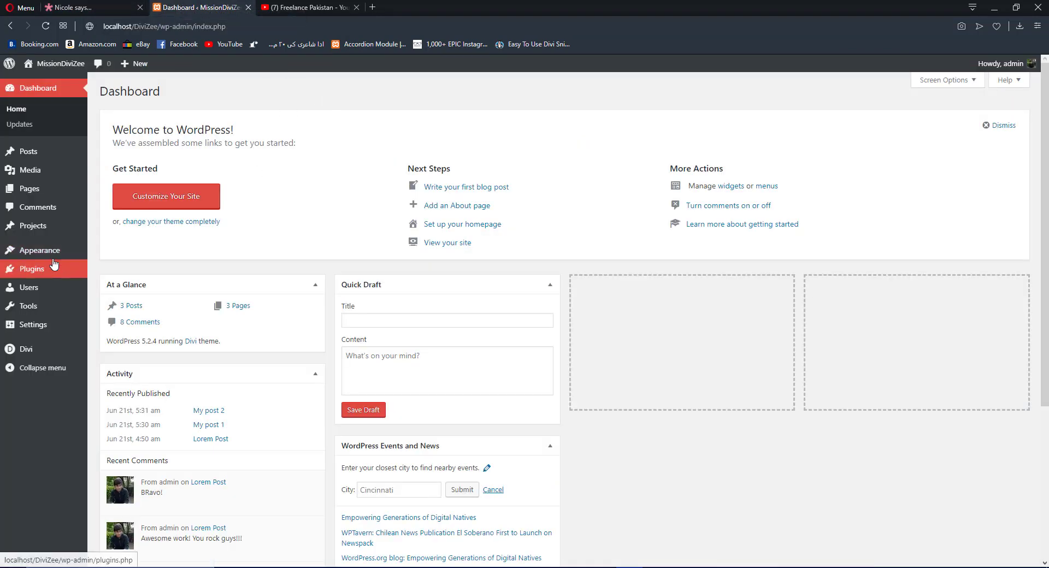
Check in Appearance > Themes that the active Divi theme is version 4.0.
mouse_move(53, 256)
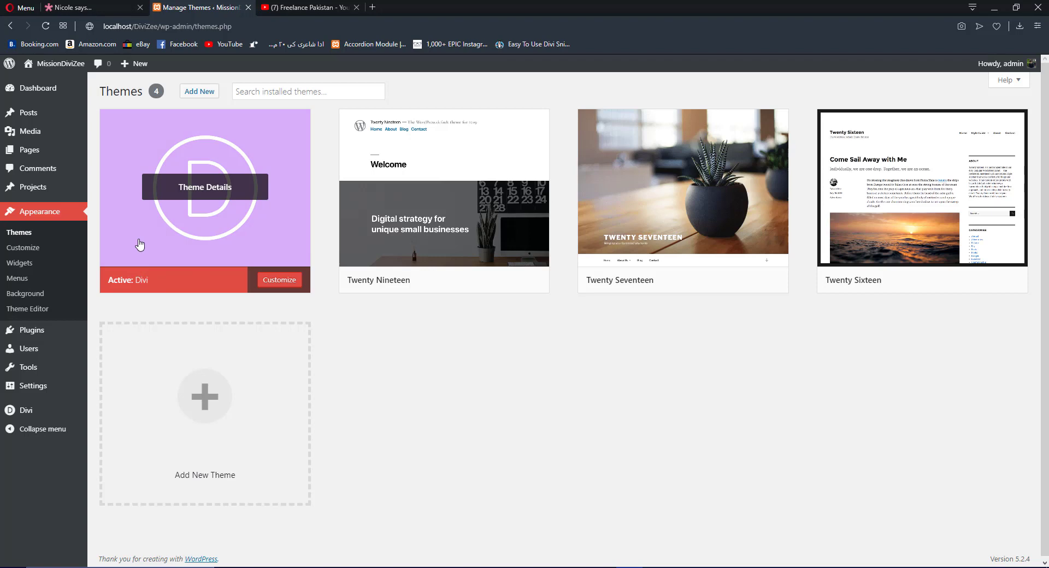
left_click(173, 192)
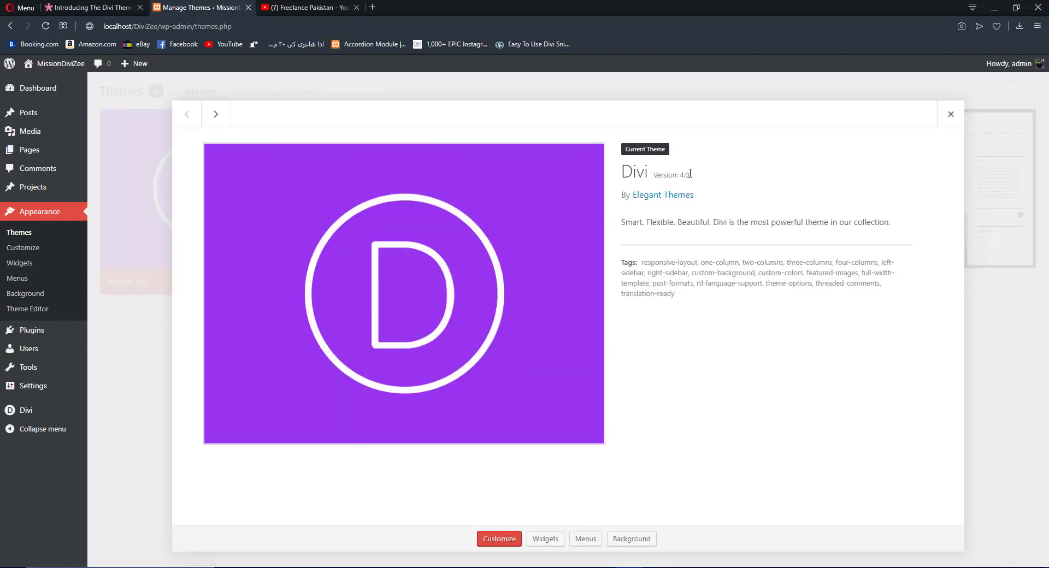
left_click_drag(713, 174, 713, 173)
left_click(980, 109)
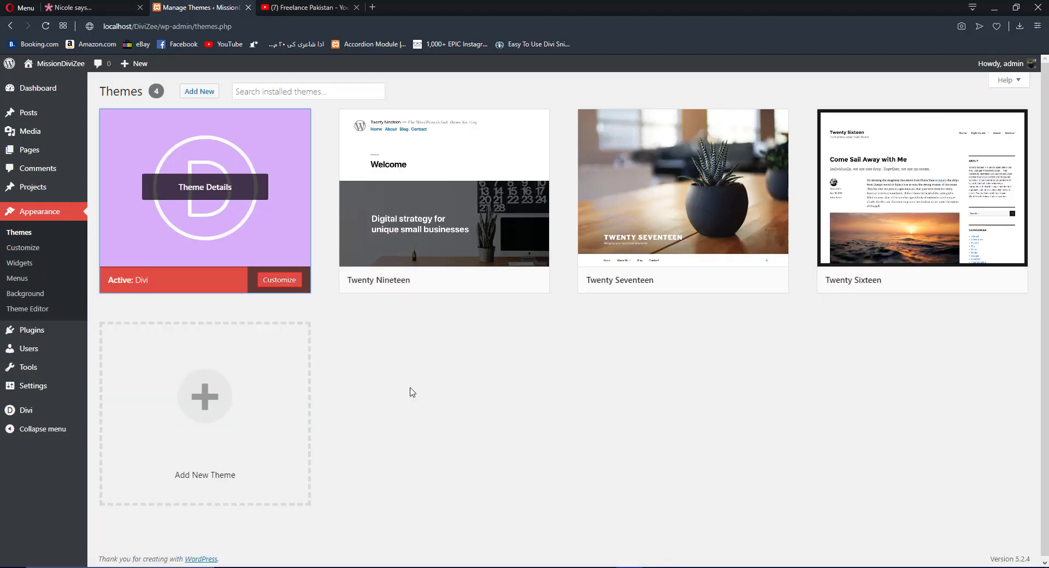
Go to Divi > Theme Builder, which holds only the default template.
mouse_move(24, 410)
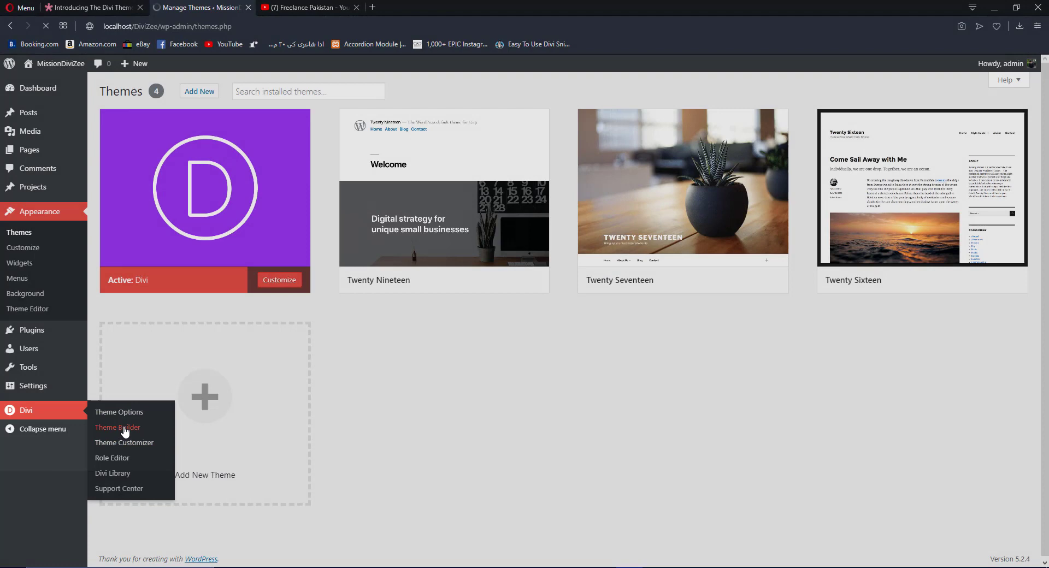
left_click(125, 431)
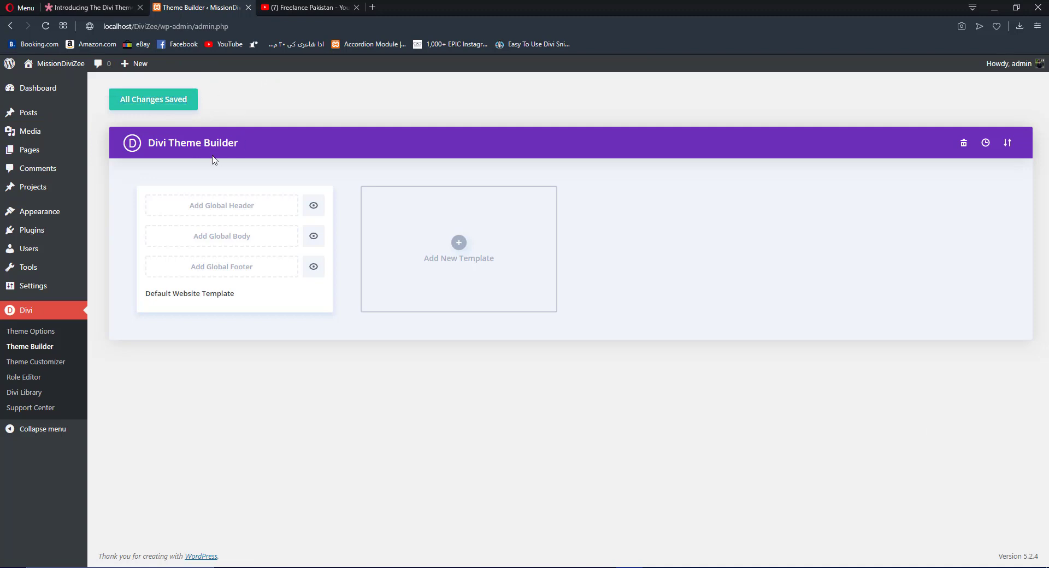
double_click(183, 143)
left_click(288, 93)
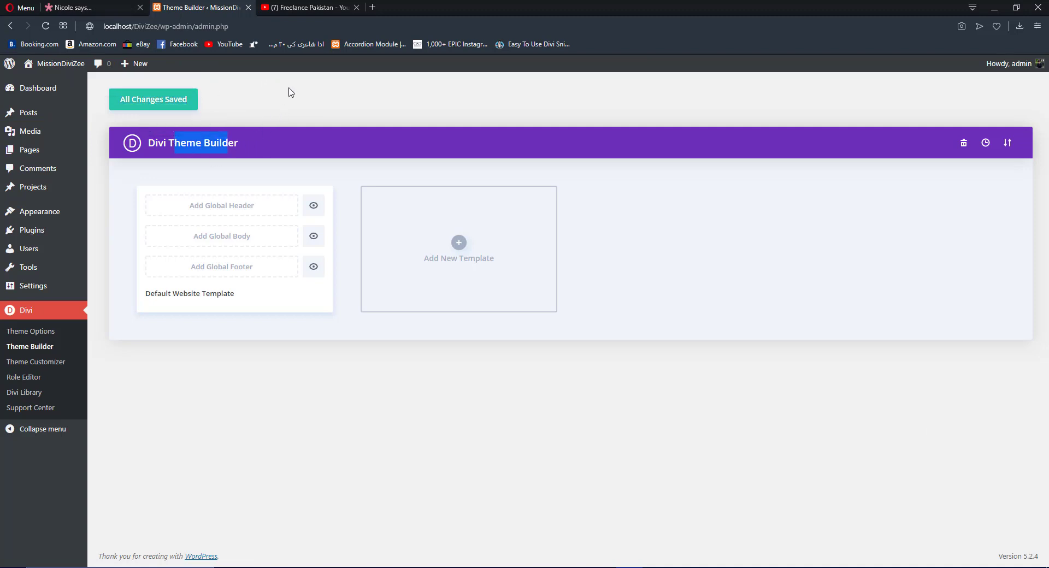
Open the MissionDiviZee live site in a new browser tab.
mouse_move(46, 64)
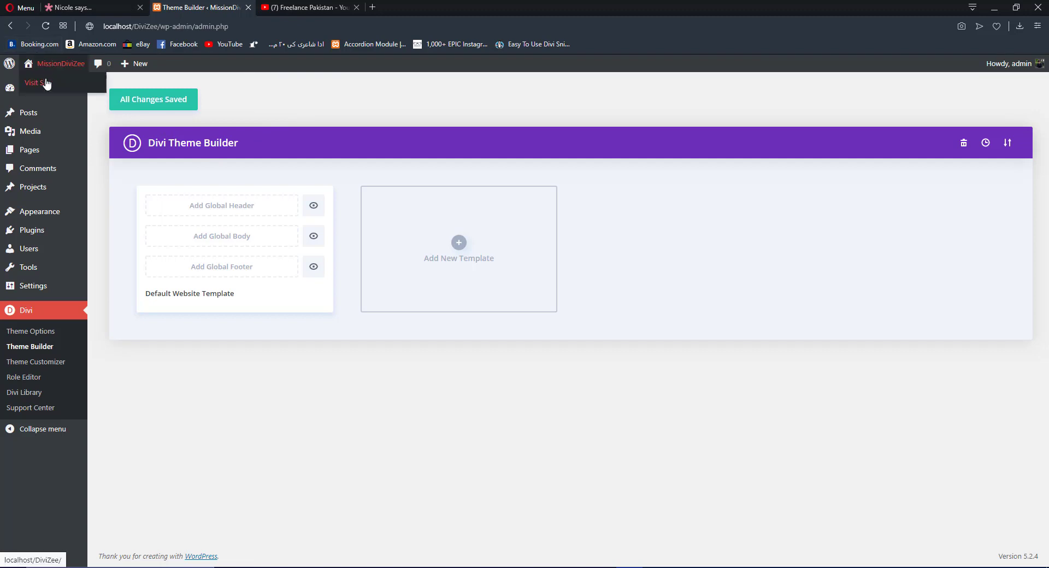
right_click(43, 82)
left_click(82, 86)
Look over the site's front page, then go to the Accordion Module page.
left_click(306, 7)
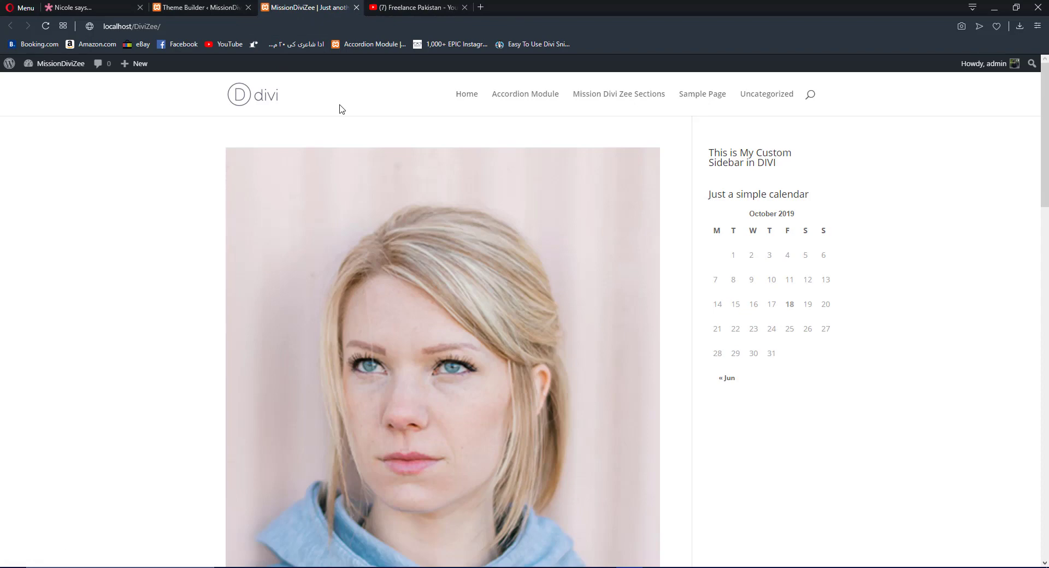
scroll(336, 106, "down", 10)
scroll(364, 331, "down", 12)
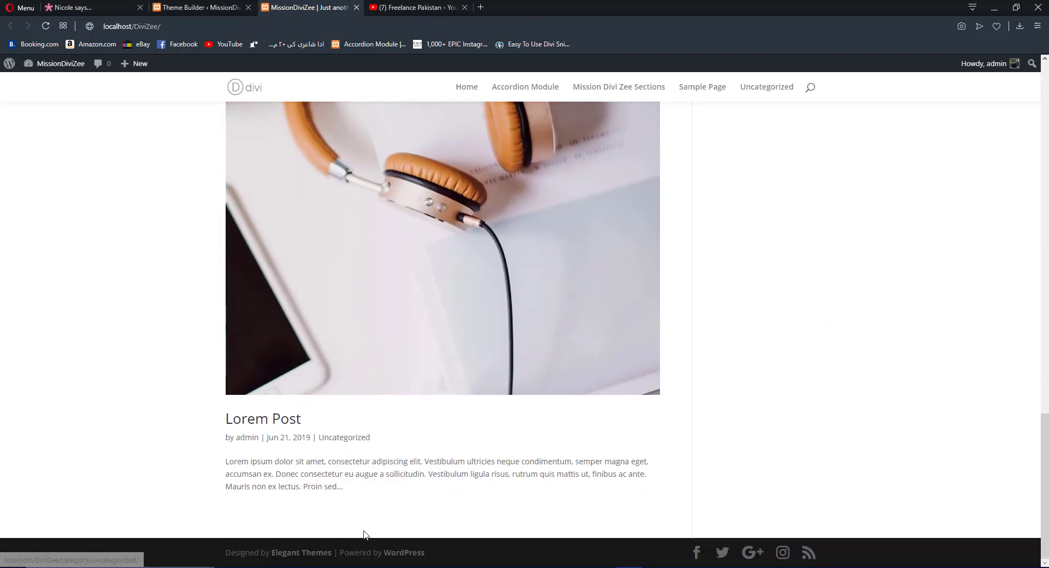
scroll(517, 195, "up", 7)
scroll(517, 195, "up", 10)
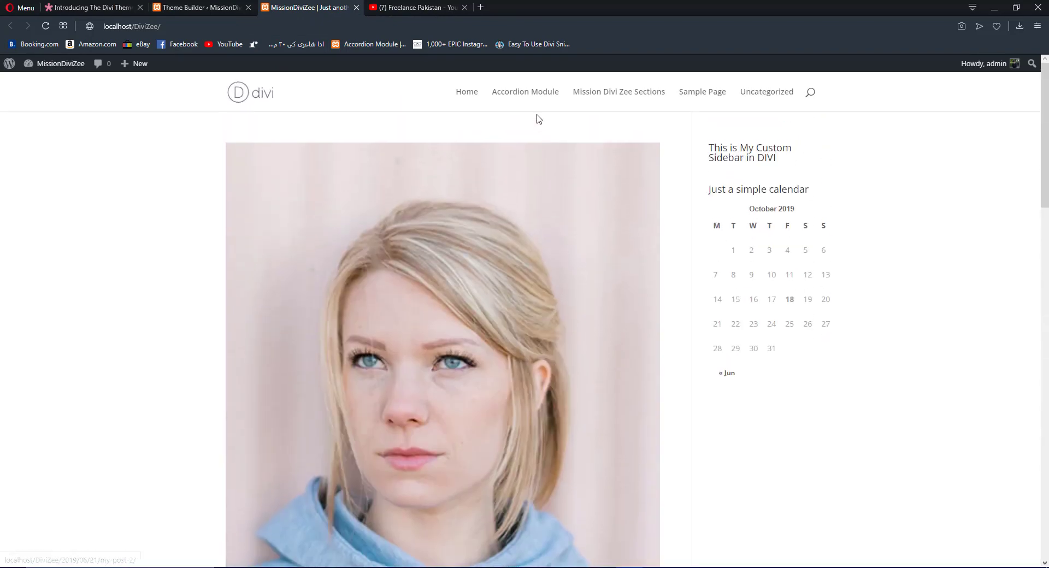
left_click(528, 99)
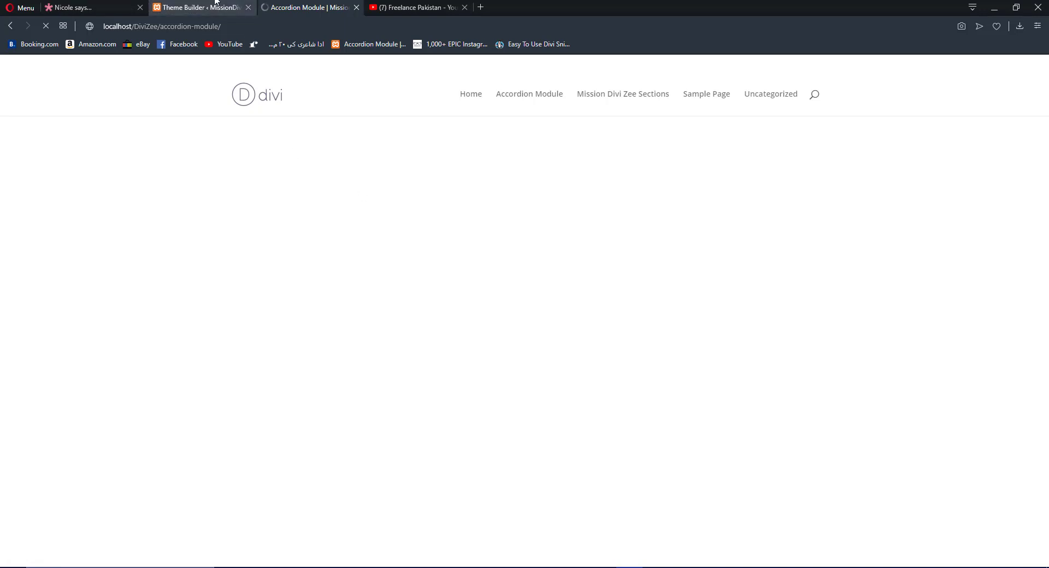
Scroll through the Accordion Module page's default header, then return to the Theme Builder tab.
left_click(200, 7)
left_click(283, 3)
left_click(241, 5)
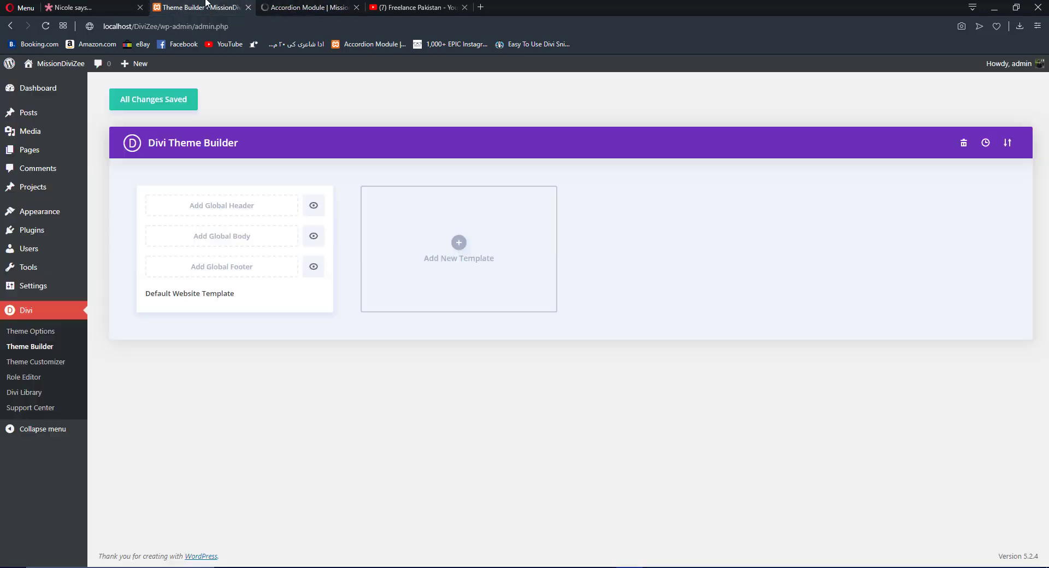
left_click(284, 7)
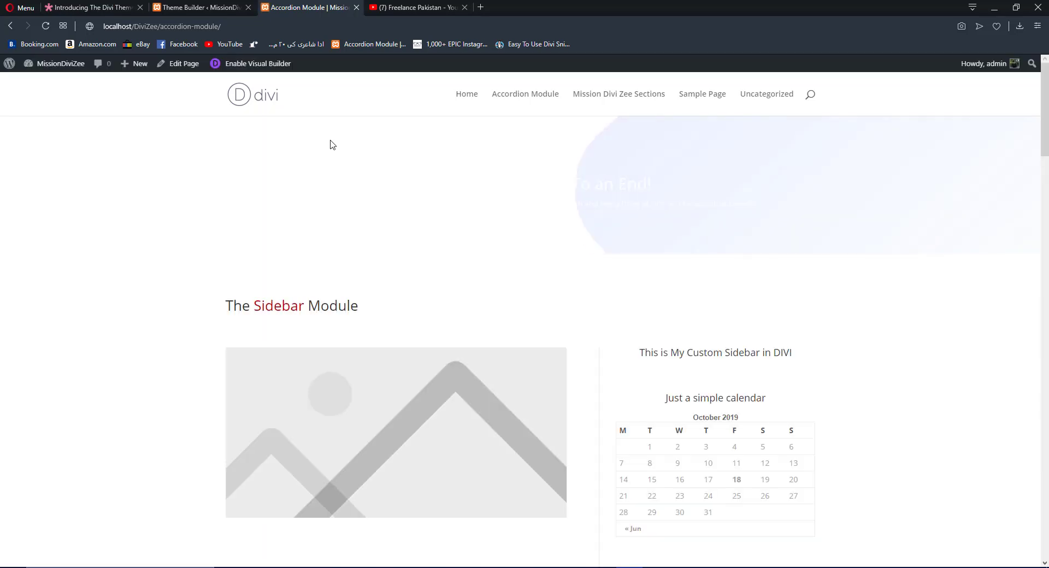
scroll(517, 204, "down", 3)
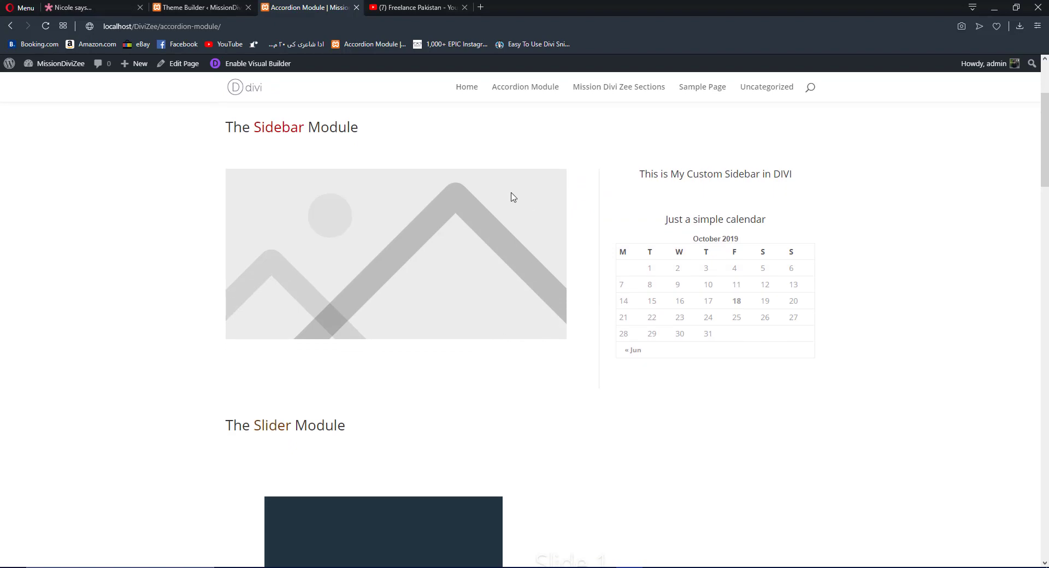
scroll(514, 197, "down", 20)
scroll(487, 194, "up", 10)
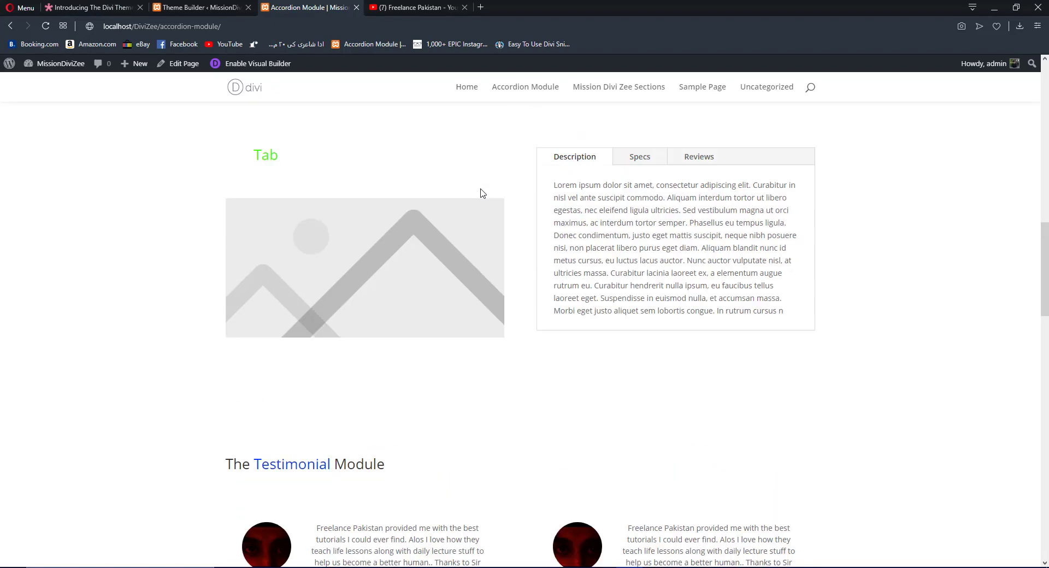
scroll(437, 235, "up", 10)
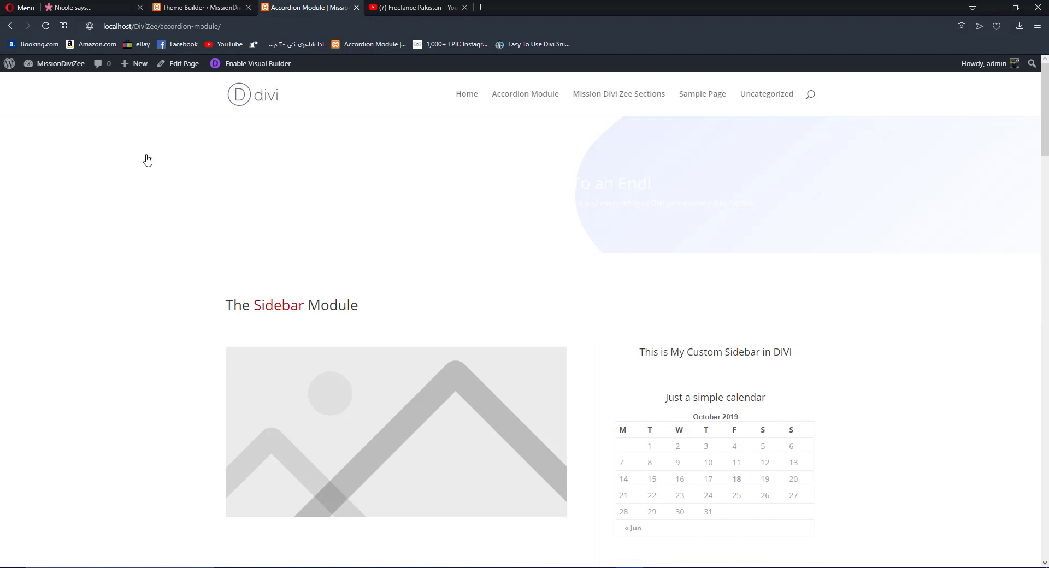
left_click(205, 8)
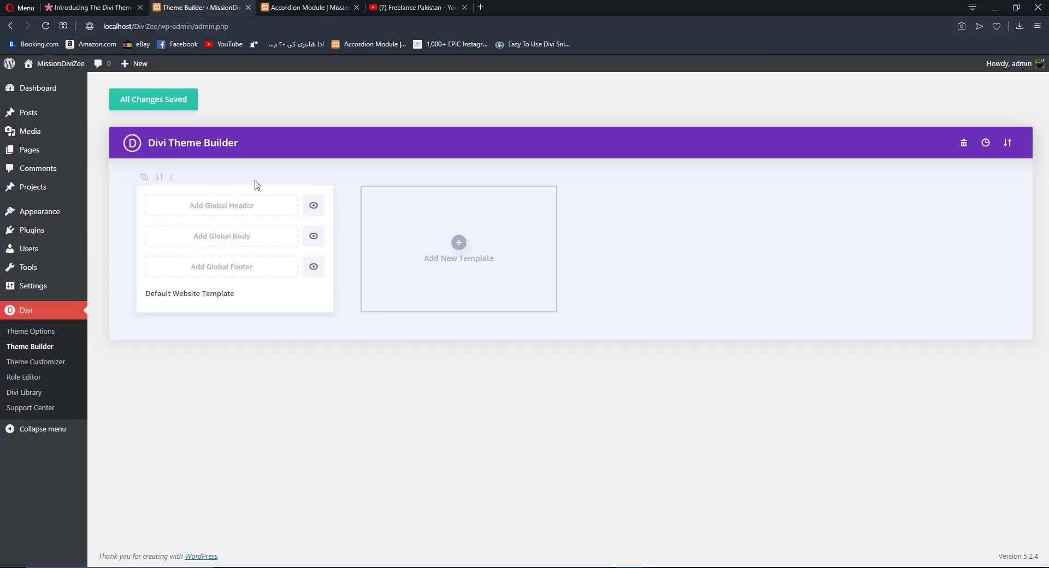
Create a new template assigned to All Pages and choose Build Custom Header.
left_click(451, 244)
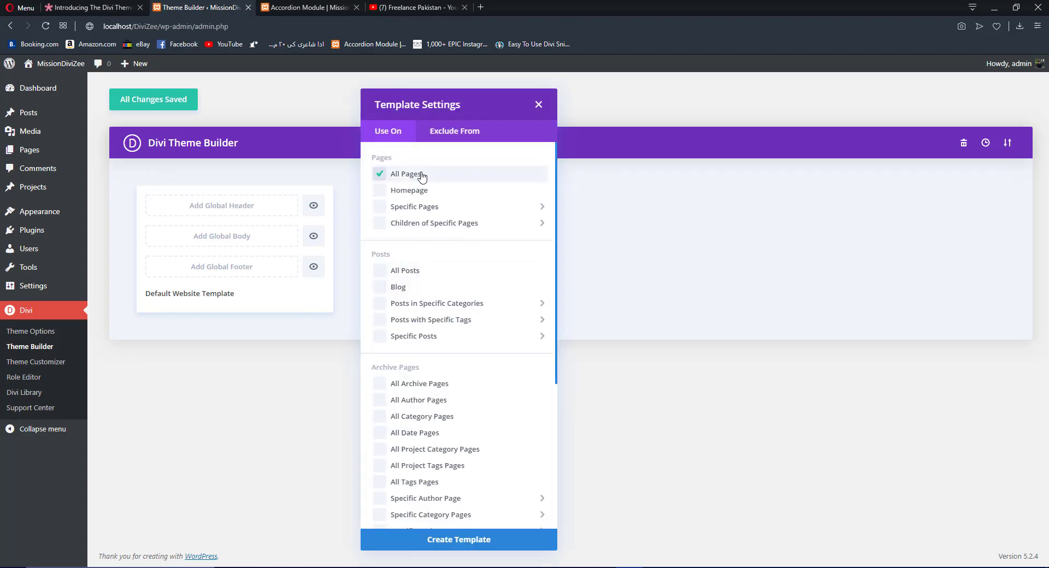
left_click(427, 548)
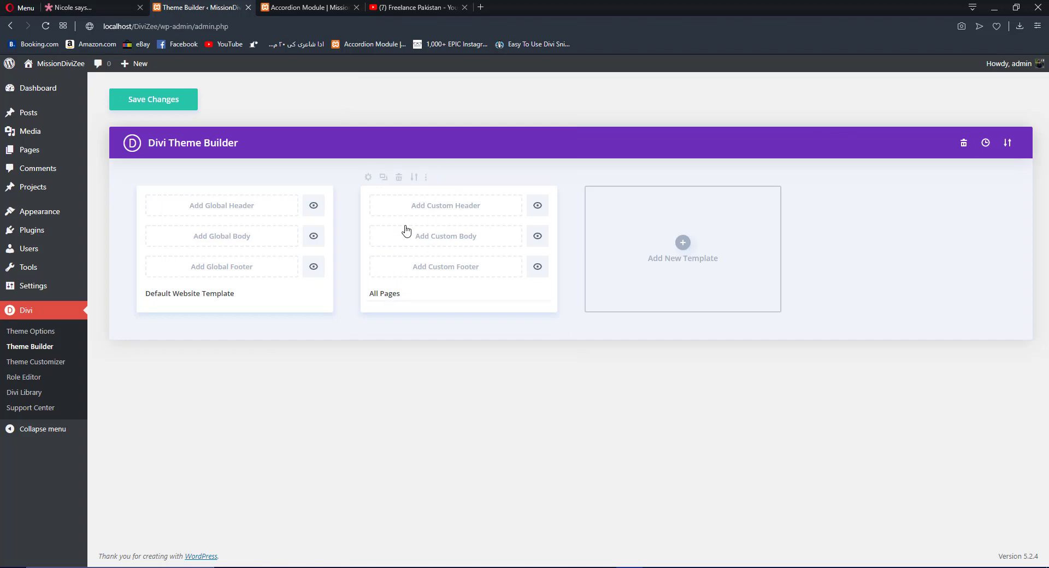
left_click(445, 209)
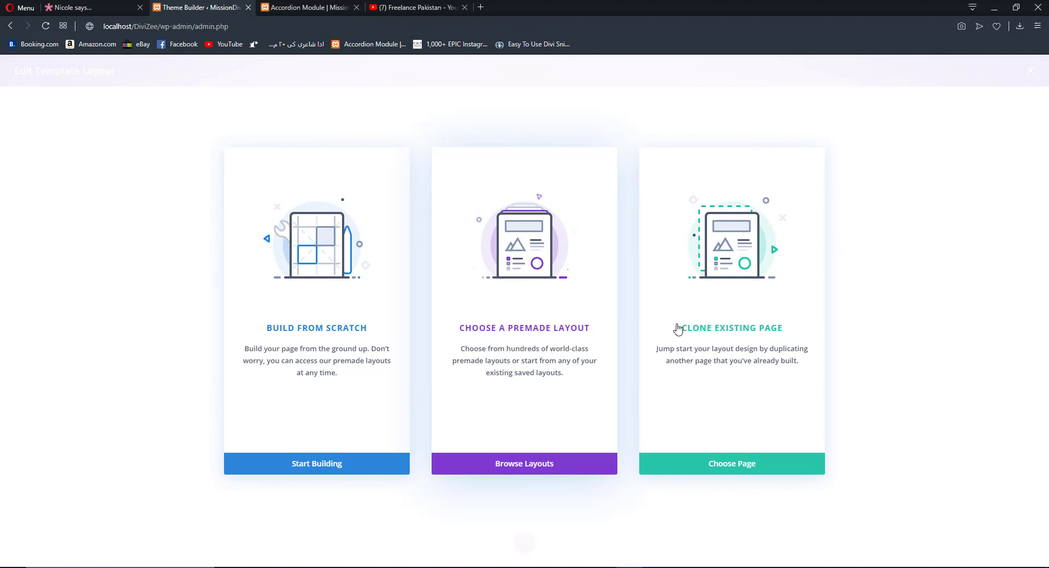
Start the header from scratch, make its section background black, and insert a row.
left_click(323, 474)
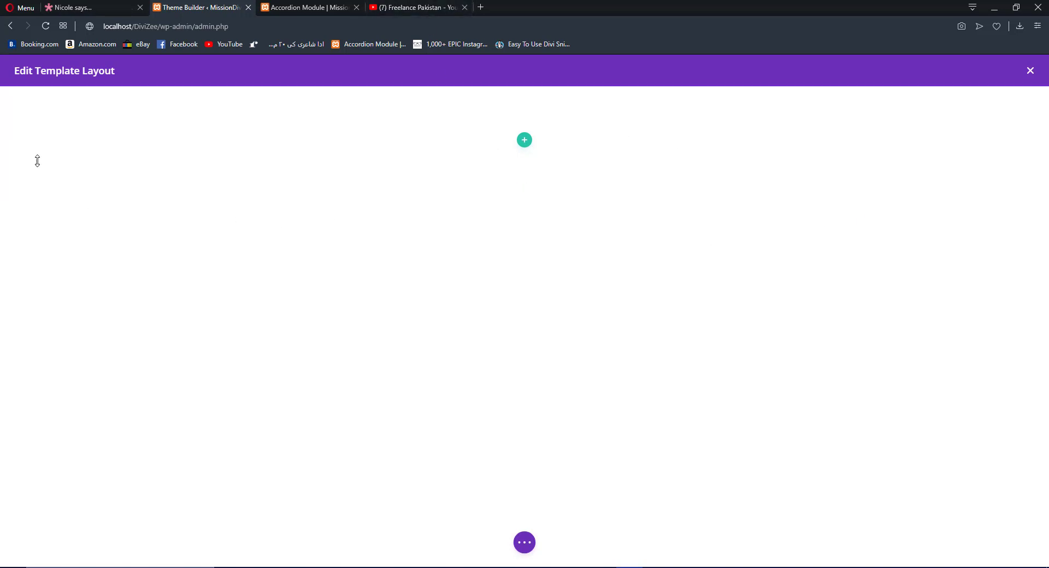
left_click(29, 98)
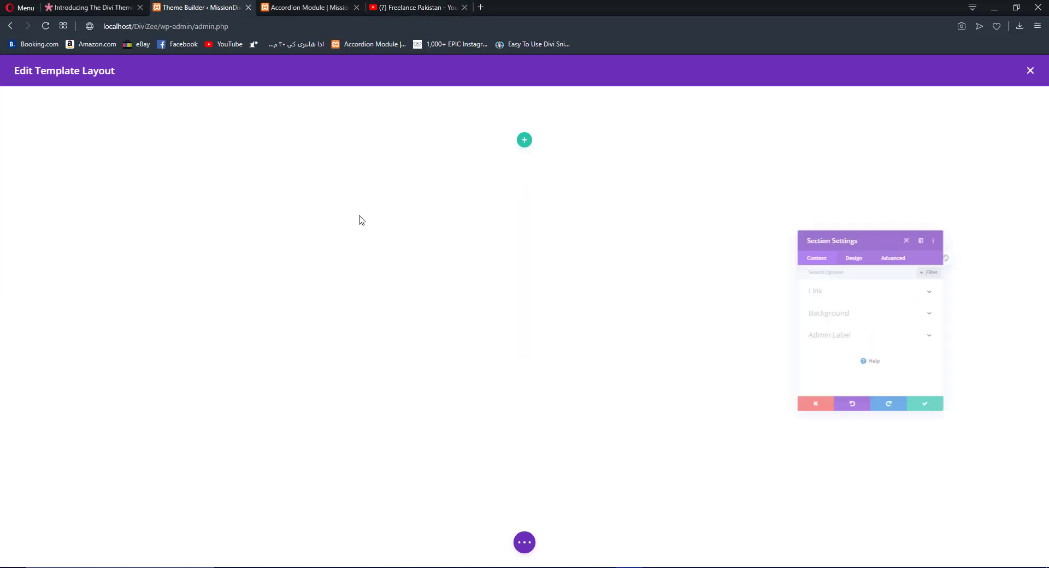
left_click(819, 318)
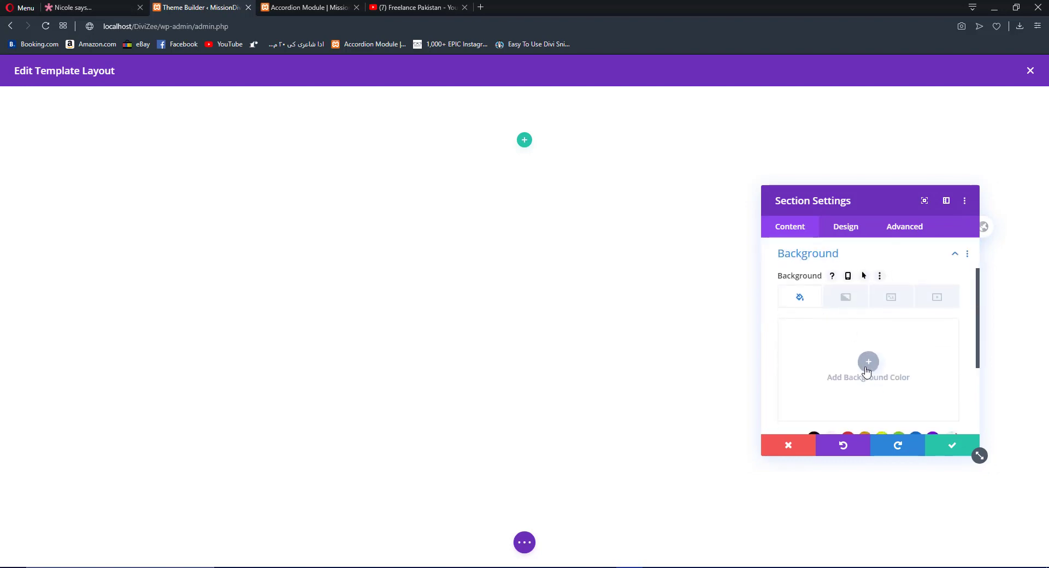
scroll(867, 366, "down", 3)
left_click(814, 384)
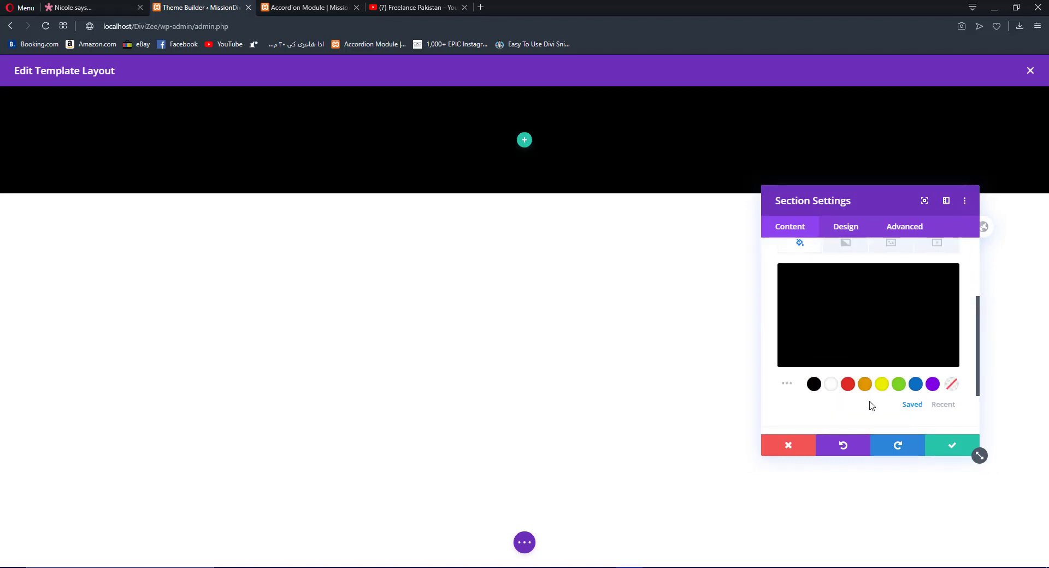
left_click(950, 449)
left_click(525, 140)
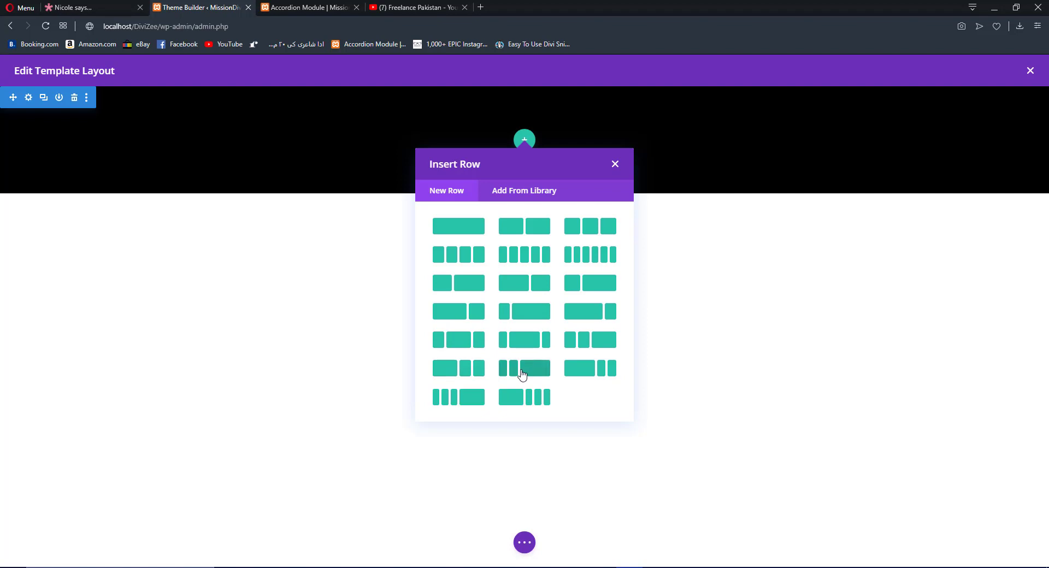
Insert a three-column row with a Social Media Follow module giving Facebook a purple background.
left_click(519, 343)
type("s")
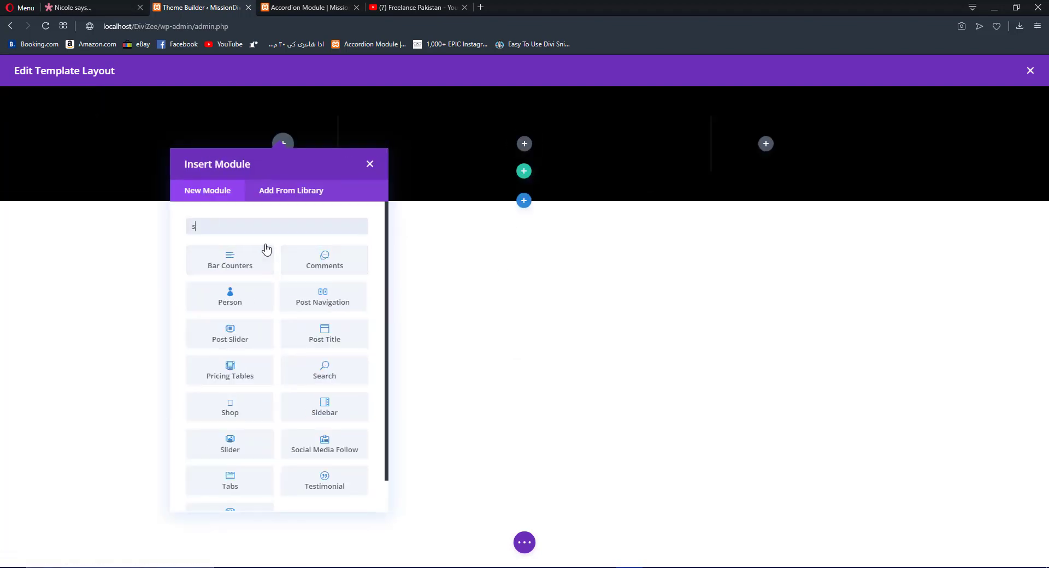
type("ocial")
left_click(230, 258)
left_click(787, 288)
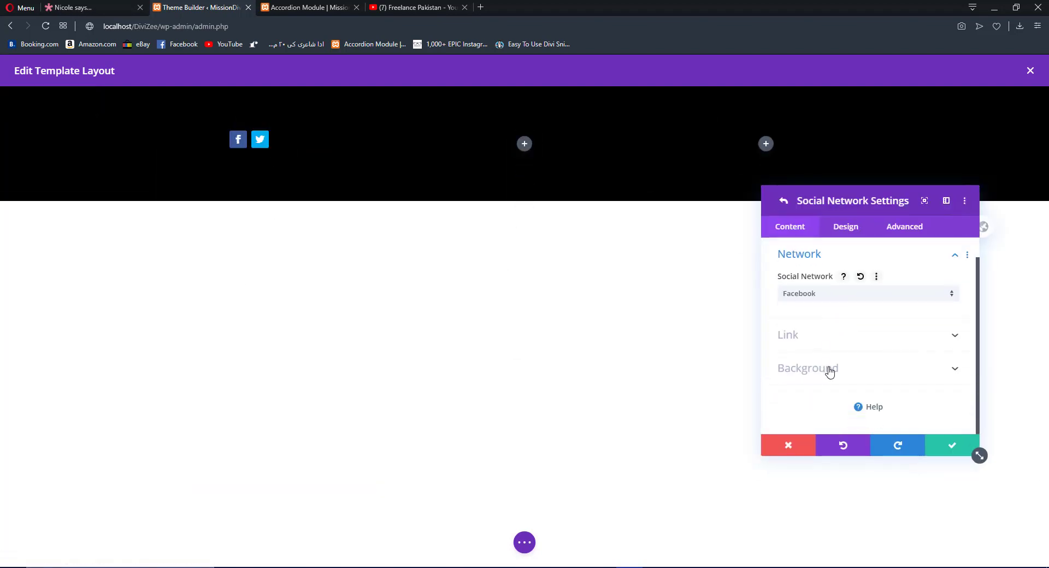
left_click(829, 370)
left_click(866, 343)
left_click(933, 343)
scroll(874, 347, "up", 2)
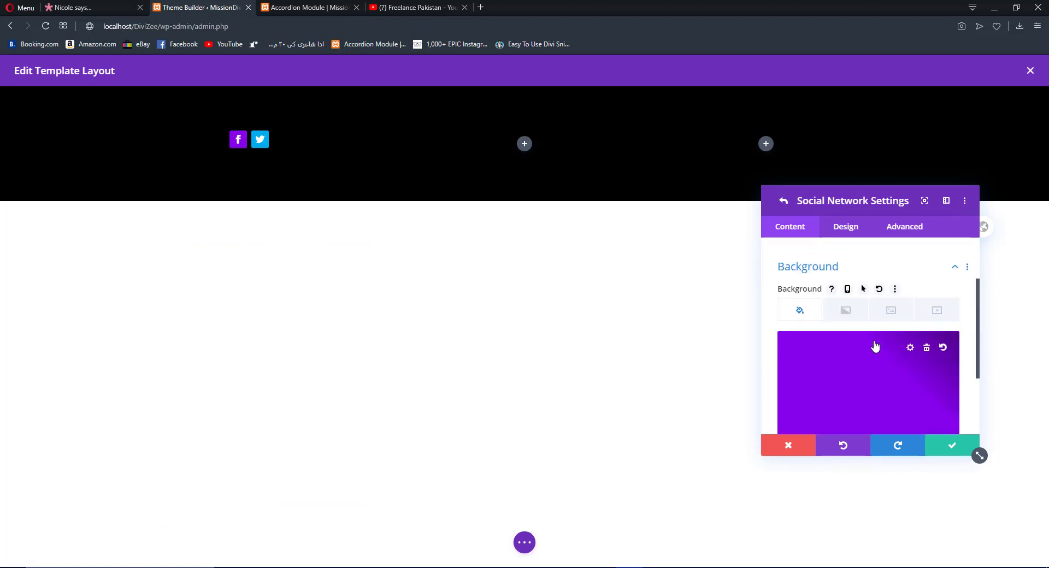
left_click(783, 201)
Duplicate the Facebook item as an Instagram icon with a purple background.
left_click(803, 286)
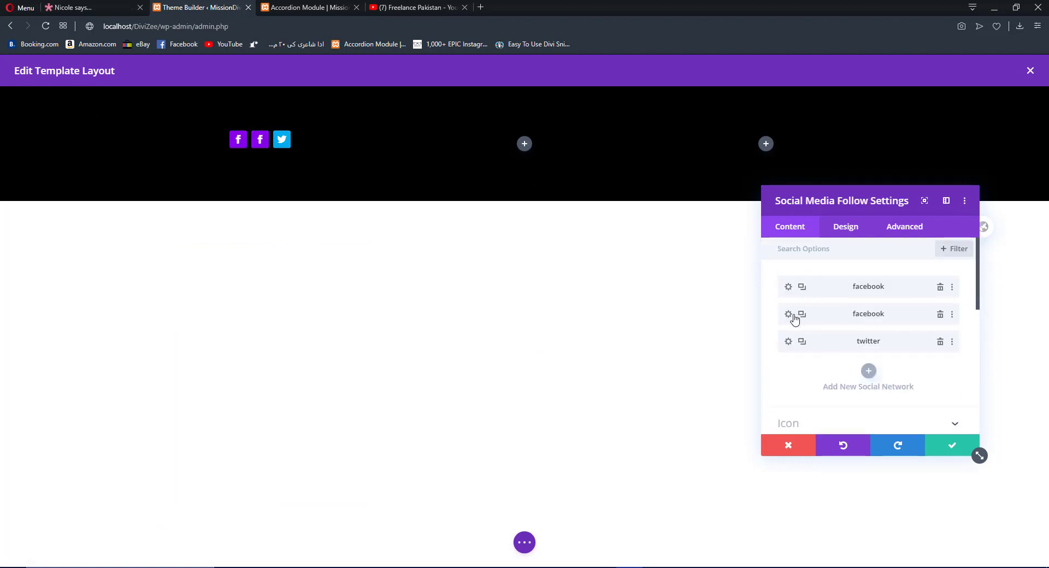
left_click(789, 314)
left_click(800, 276)
left_click(869, 315)
left_click(813, 363)
left_click(784, 200)
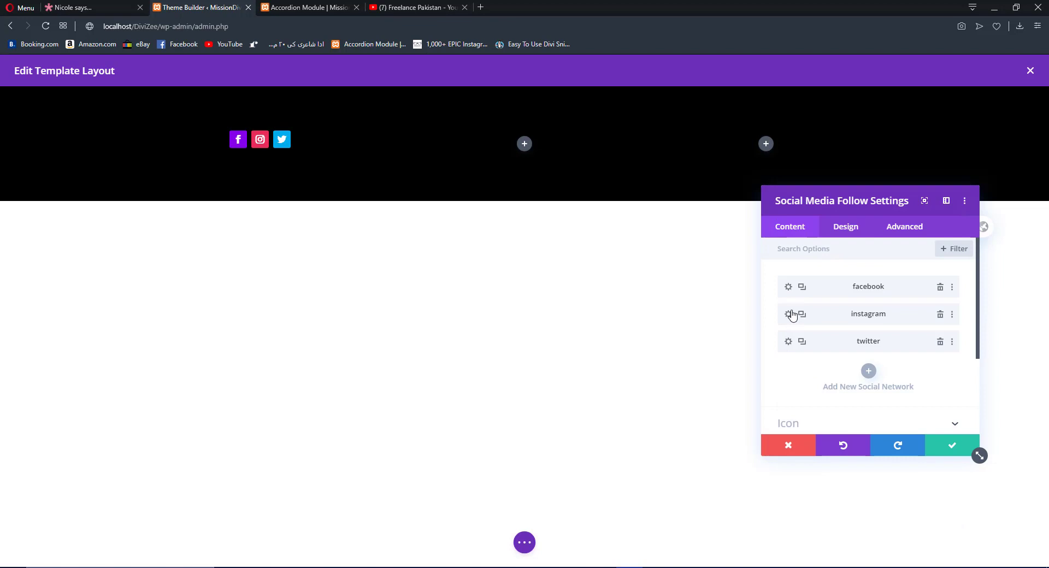
left_click(789, 312)
left_click(814, 388)
scroll(834, 328, "down", 1)
left_click(933, 343)
Give the Twitter icon a purple background too.
left_click(783, 200)
scroll(805, 303, "up", 3)
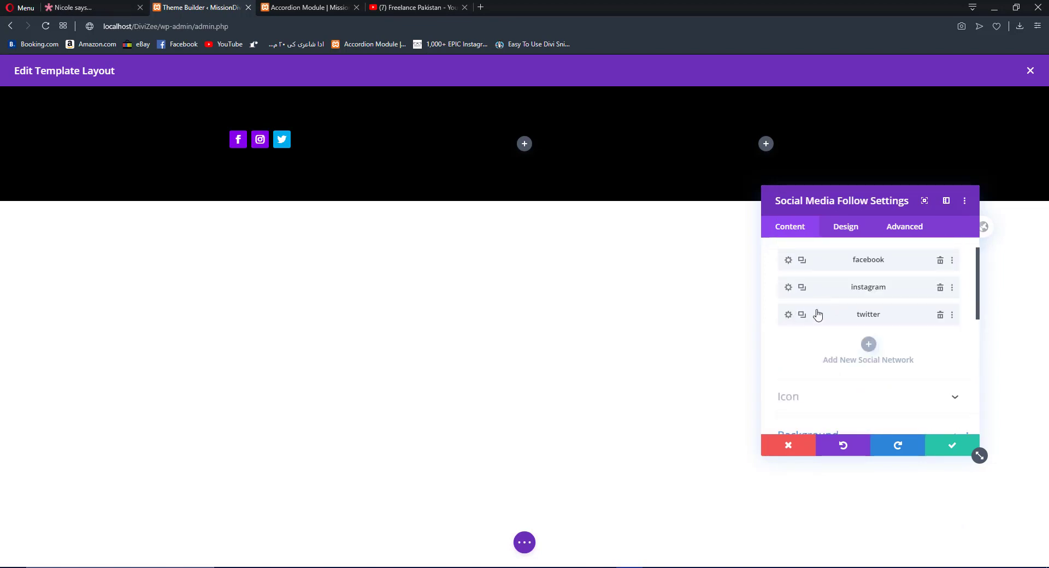
left_click(816, 313)
left_click(933, 343)
left_click(784, 200)
Set the social icons to a lighter purple colour with 23px rounded corners, and save.
left_click(846, 227)
left_click(849, 278)
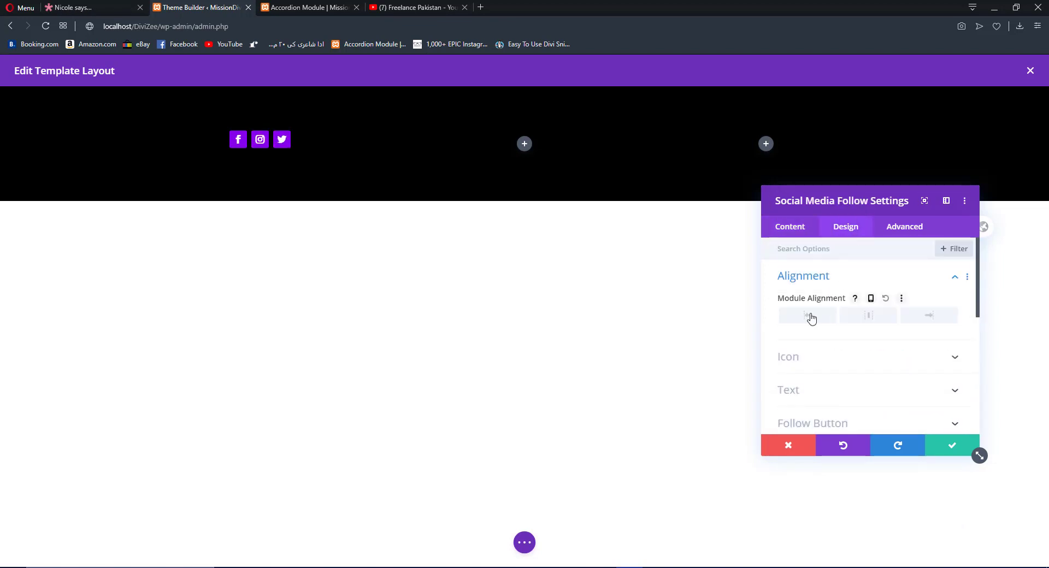
left_click(788, 357)
left_click(935, 300)
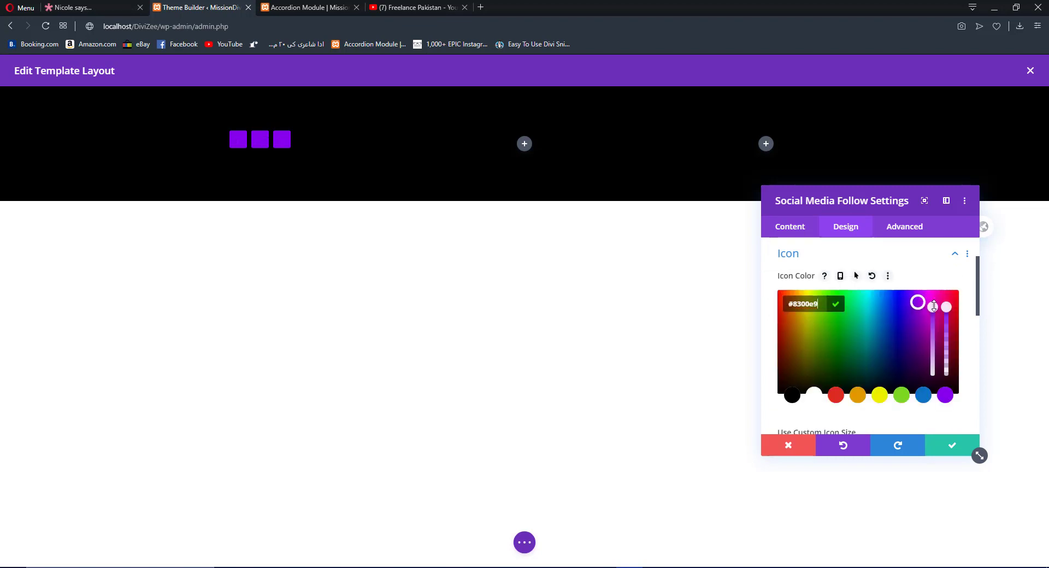
left_click_drag(933, 309, 933, 334)
left_click(923, 316)
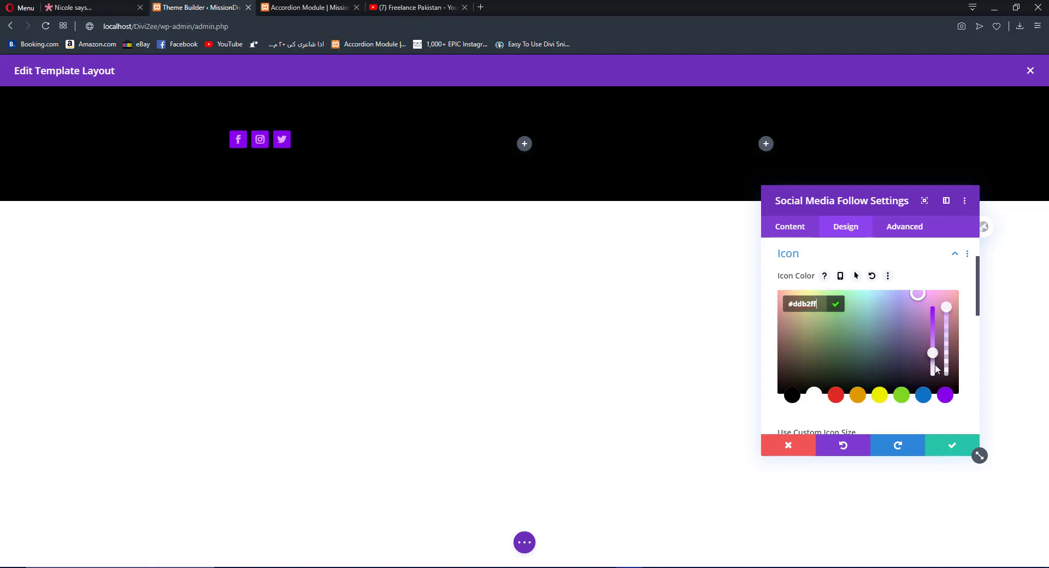
left_click(905, 226)
left_click(845, 226)
scroll(850, 284, "down", 5)
left_click(820, 363)
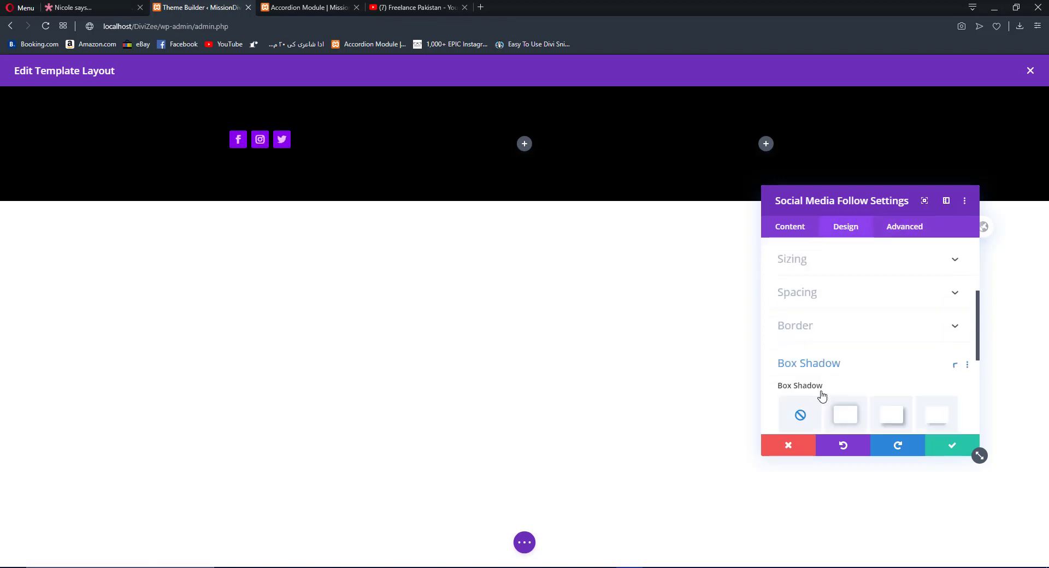
left_click(836, 325)
left_click_drag(942, 305, 945, 304)
left_click(951, 446)
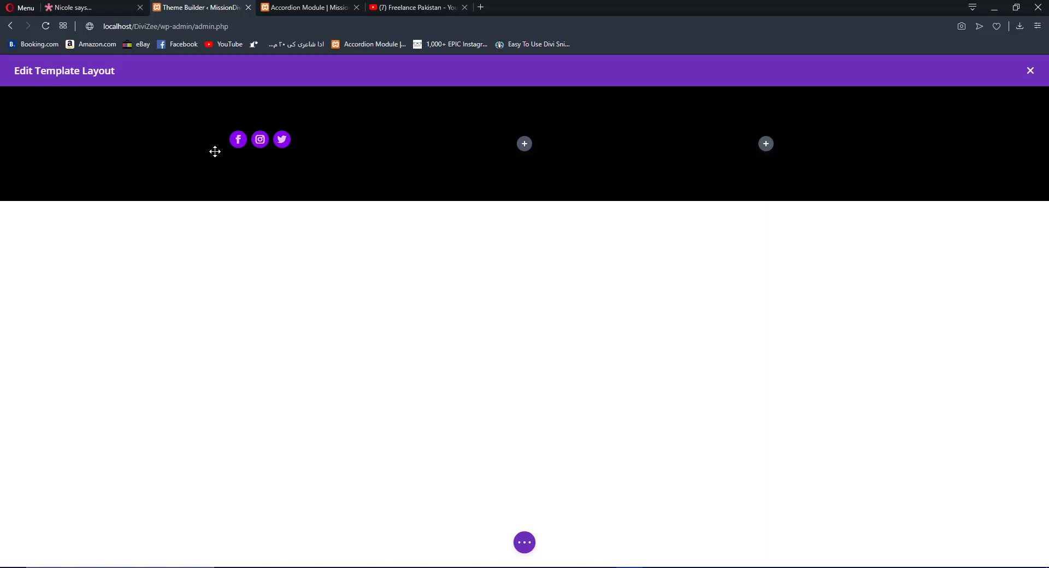
Set the social row's width to 100%.
left_click(259, 130)
scroll(824, 321, "down", 2)
left_click_drag(868, 291, 896, 291)
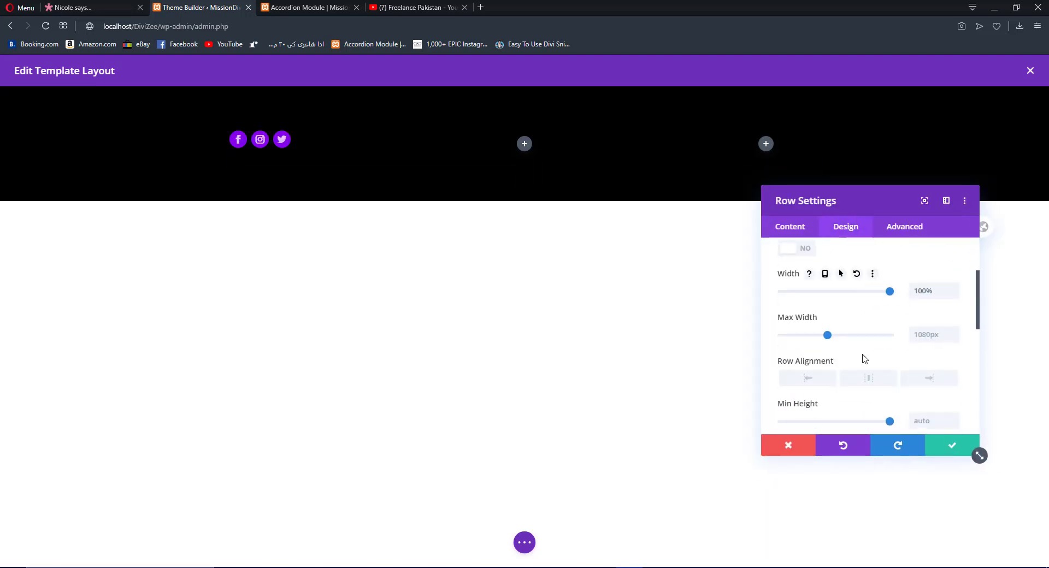
scroll(879, 335, "down", 1)
scroll(848, 342, "up", 1)
mouse_move(848, 335)
left_mouse_down()
mouse_move(921, 341)
mouse_move(851, 335)
left_mouse_up()
left_click(952, 446)
Add a Menu module to the middle column and clear its background colour.
left_click(526, 145)
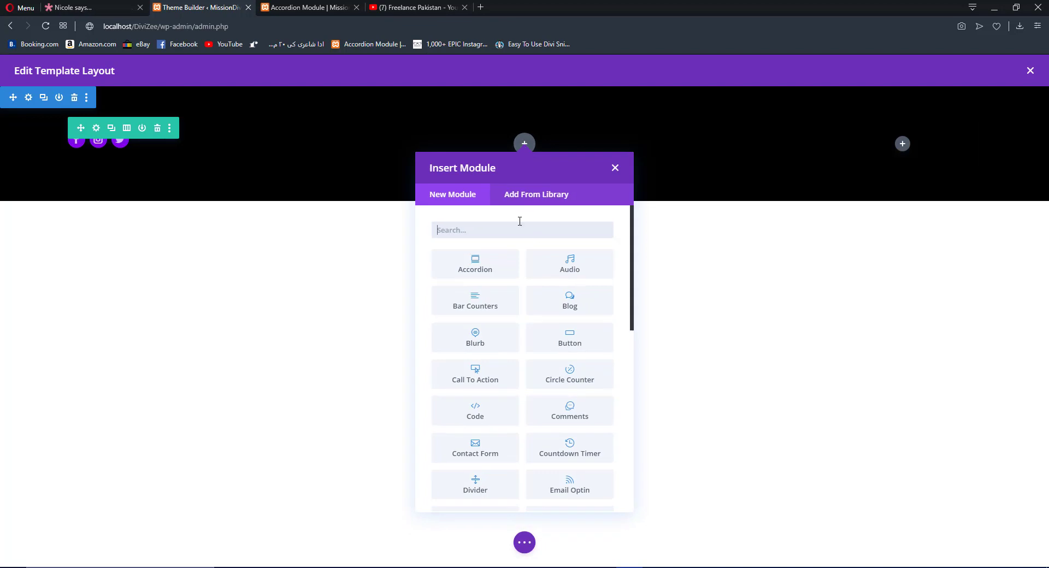
scroll(523, 244, "down", 2)
scroll(565, 362, "down", 1)
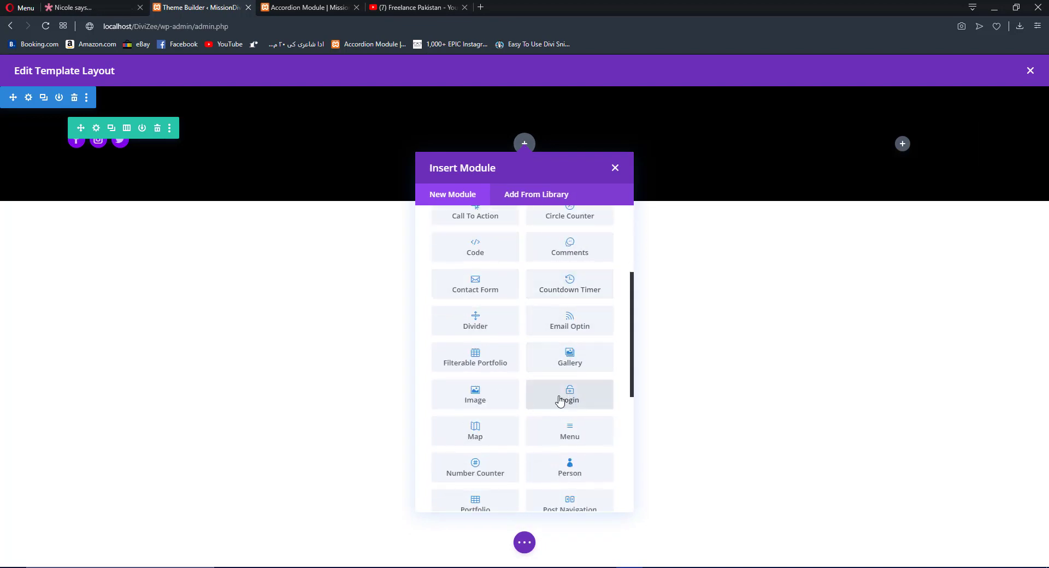
left_click(574, 448)
scroll(815, 361, "down", 2)
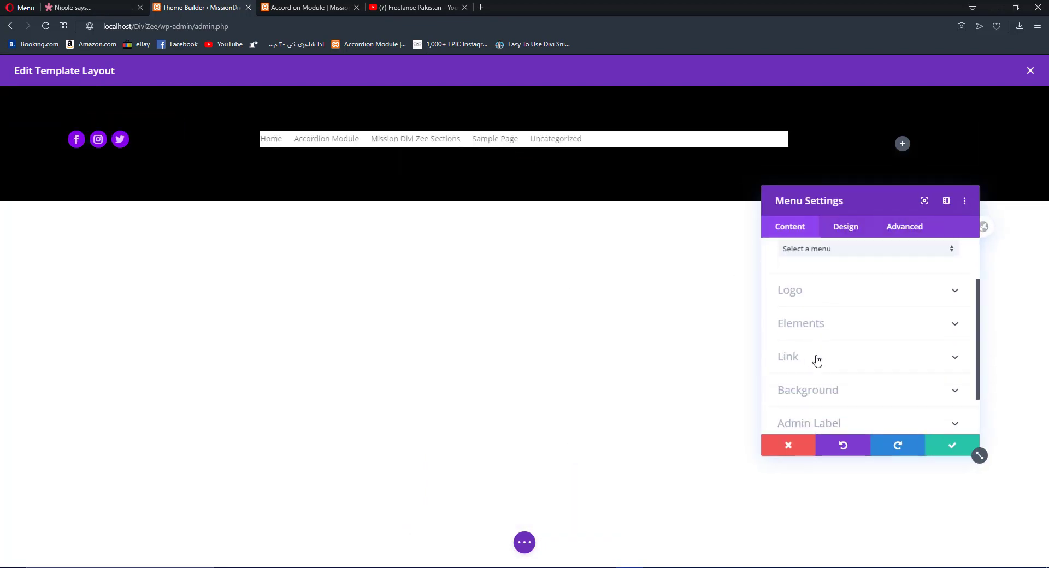
left_click(873, 388)
scroll(873, 389, "down", 2)
left_click(815, 328)
scroll(902, 382, "up", 3)
left_click(926, 392)
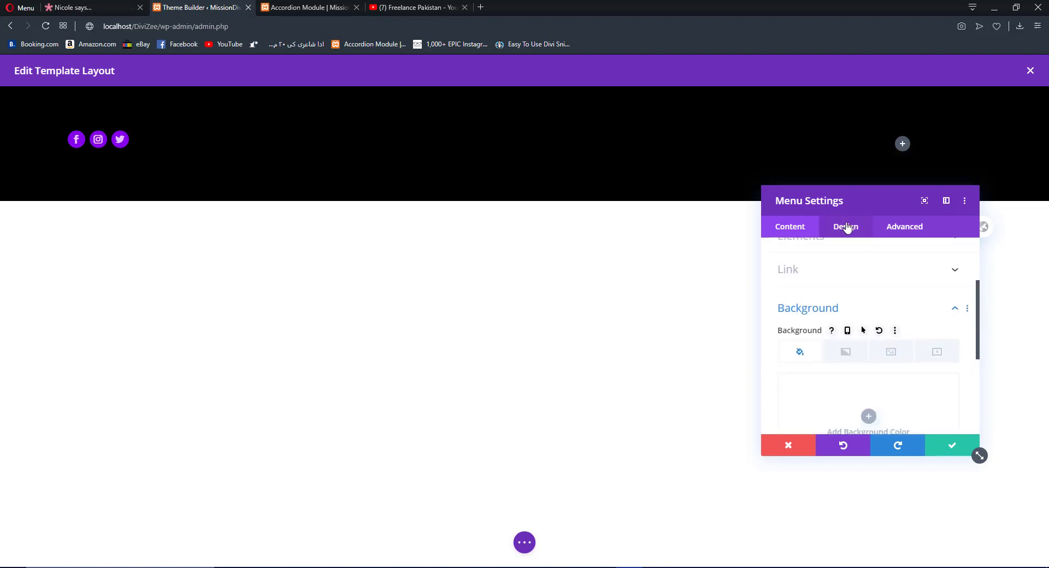
Style the menu text in Poppins, 16px, with a lighter font weight.
left_click(845, 226)
left_click(813, 290)
scroll(815, 343, "down", 1)
left_click(827, 346)
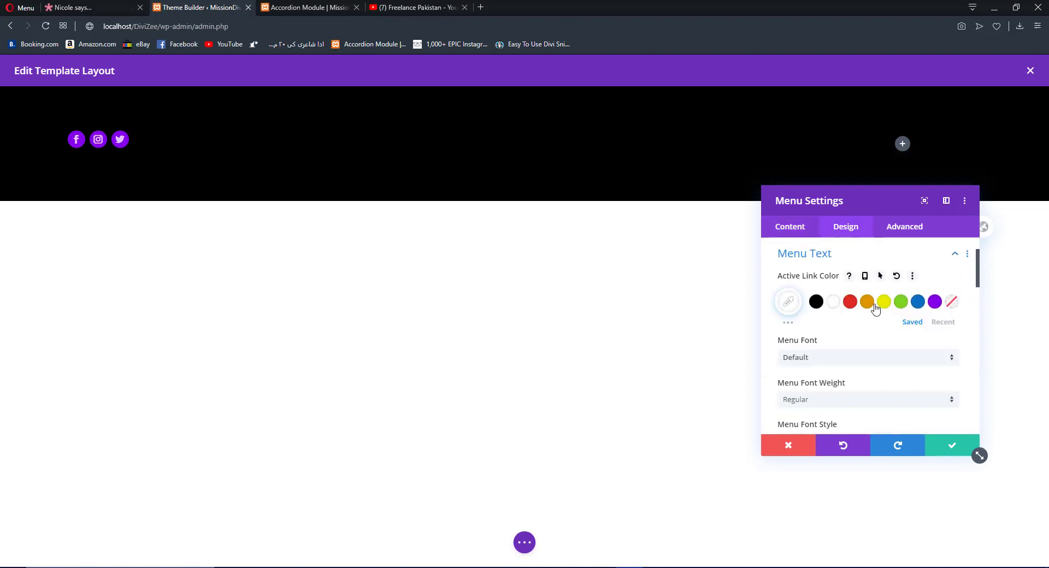
left_click(831, 361)
left_click(808, 211)
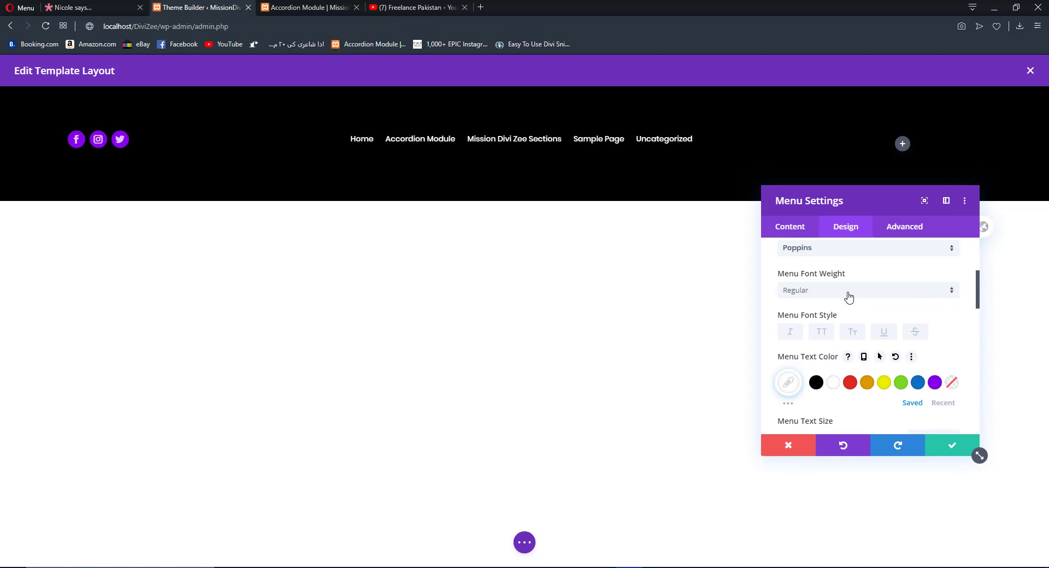
scroll(852, 295, "down", 2)
scroll(855, 293, "down", 3)
scroll(855, 306, "up", 3)
left_click(818, 385)
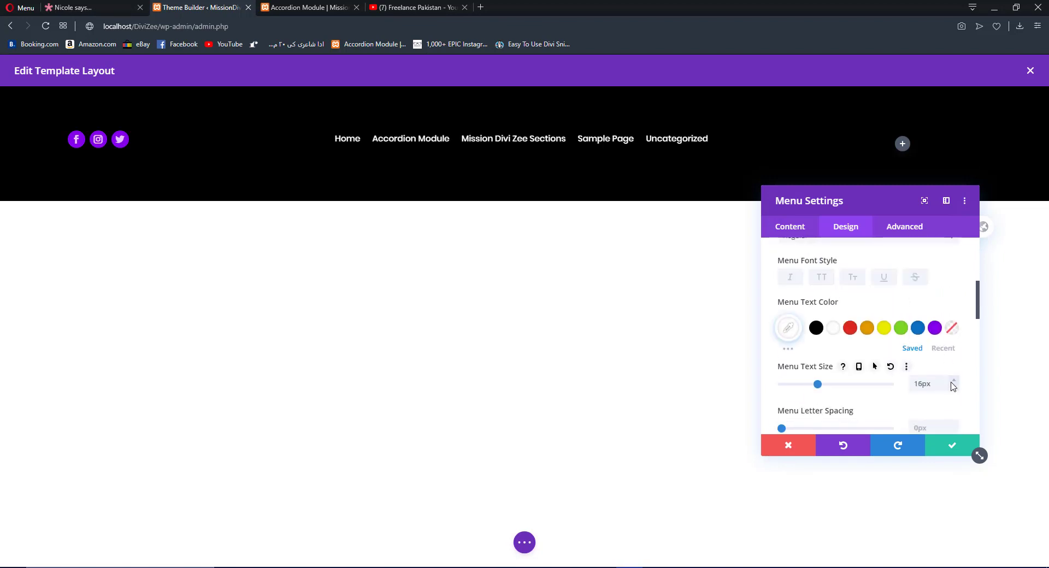
scroll(912, 332, "up", 1)
left_click(852, 284)
left_click(811, 337)
Make the menu icon colours purple and save the menu settings.
scroll(858, 321, "down", 6)
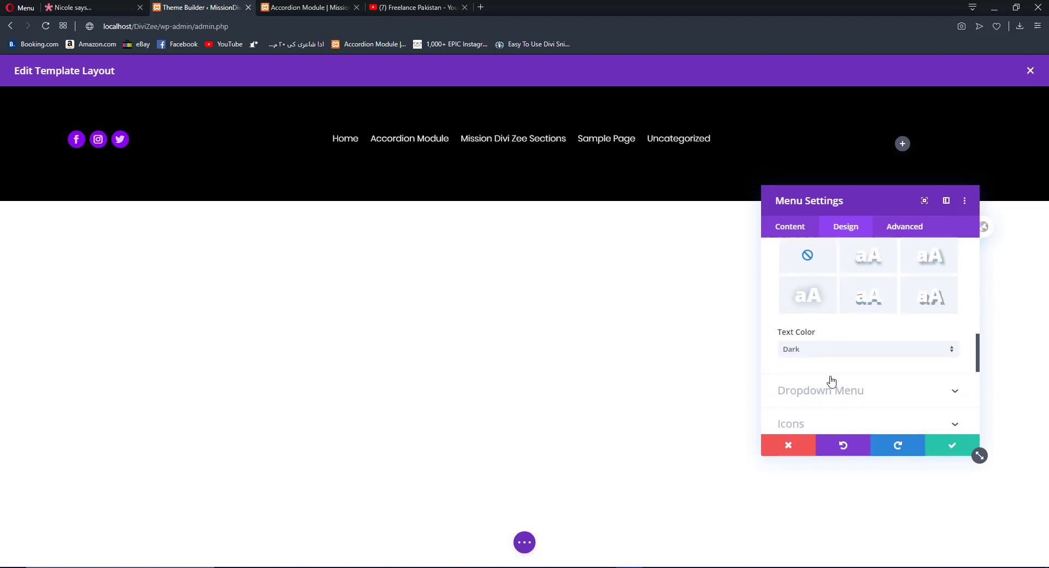
left_click(820, 369)
scroll(875, 300, "down", 3)
scroll(929, 274, "up", 1)
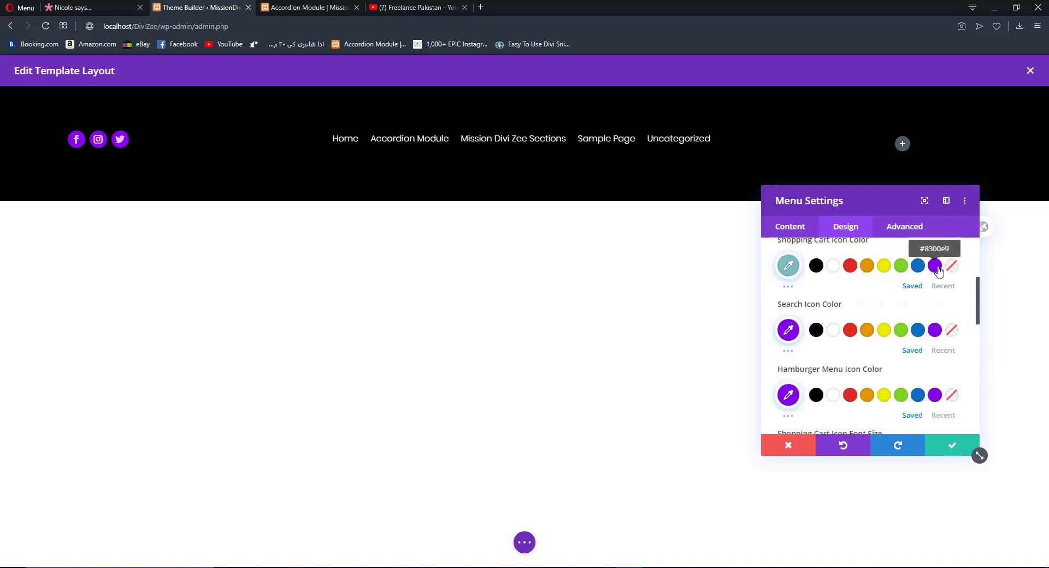
left_click(784, 225)
scroll(838, 322, "up", 2)
left_click(952, 446)
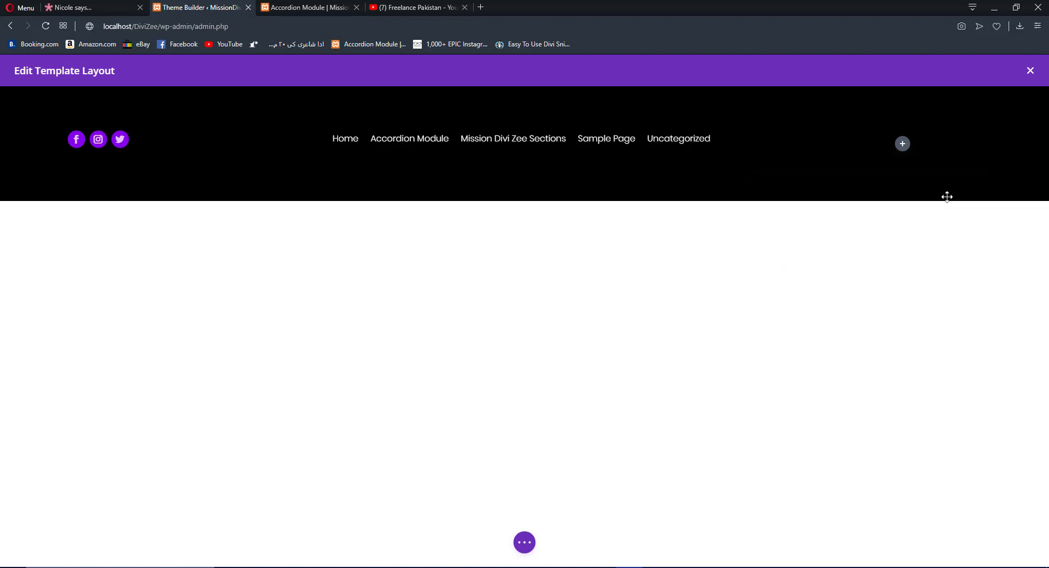
Add a Search module to the header with placeholder 'Search' and the button hidden.
left_click(903, 144)
type("search")
left_click(867, 272)
left_click(816, 311)
type("Se")
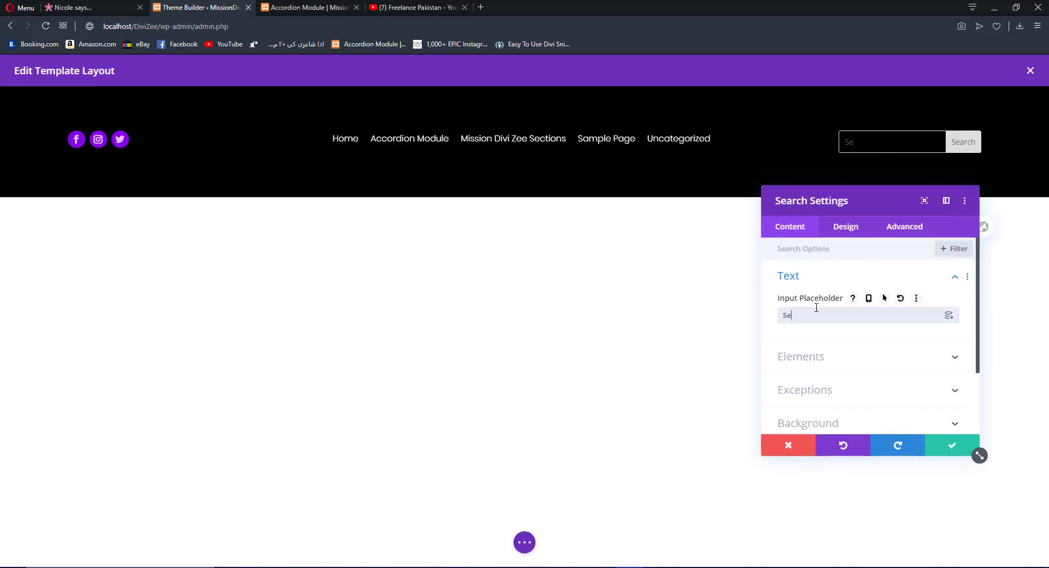
left_click(823, 358)
left_click(787, 294)
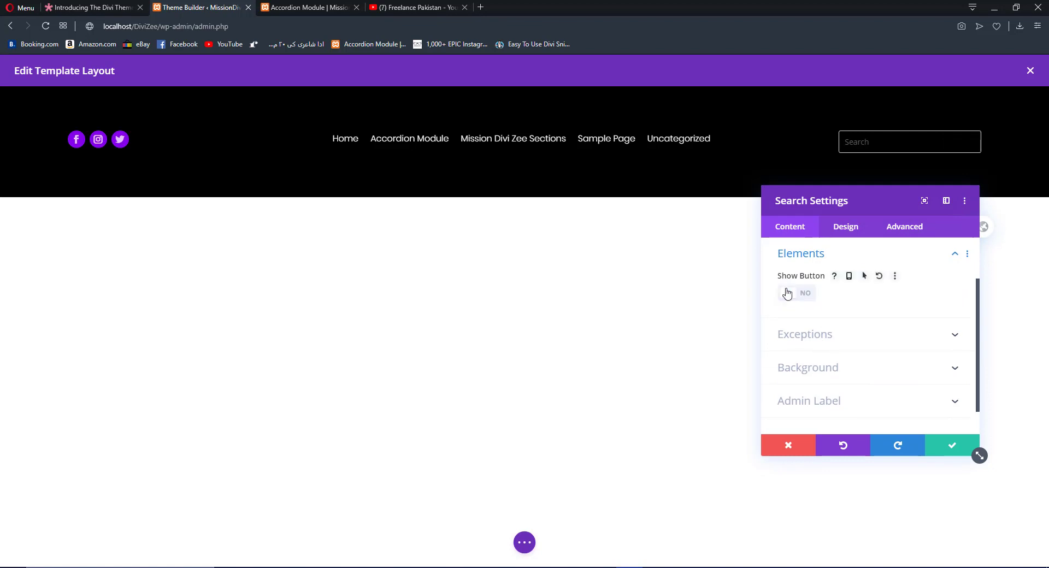
Style the search field: white placeholder and background, purple text and focus background.
left_click(846, 226)
left_click(818, 287)
left_click(833, 326)
left_click(833, 389)
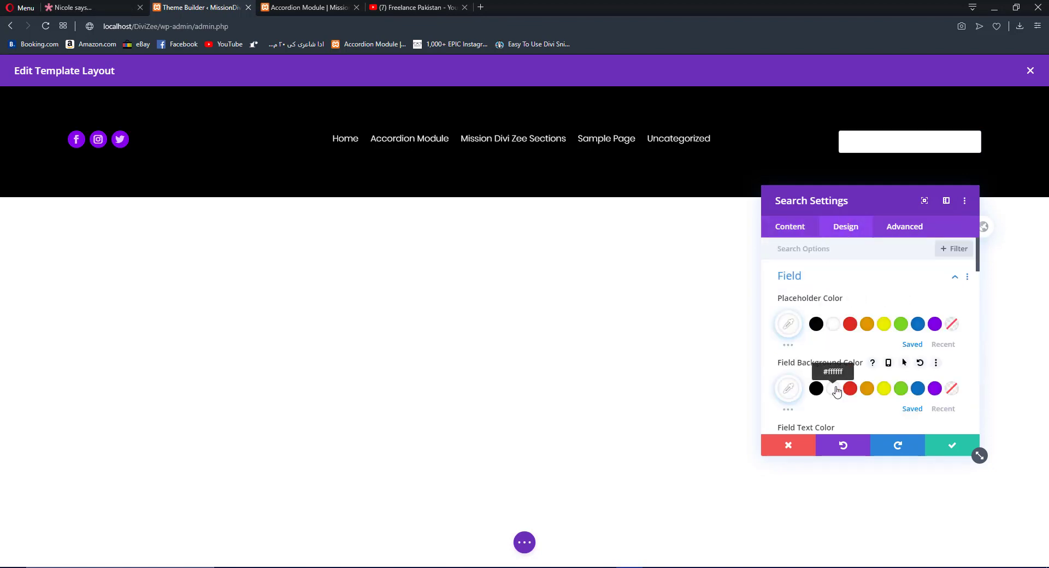
scroll(879, 326, "down", 1)
scroll(871, 317, "down", 1)
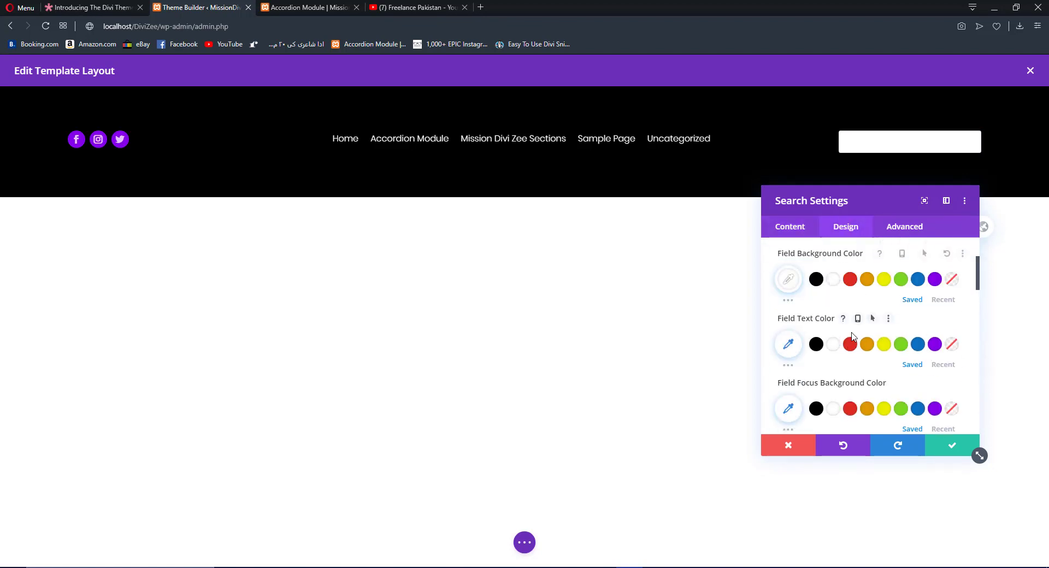
left_click(929, 343)
scroll(923, 338, "down", 2)
left_click(936, 299)
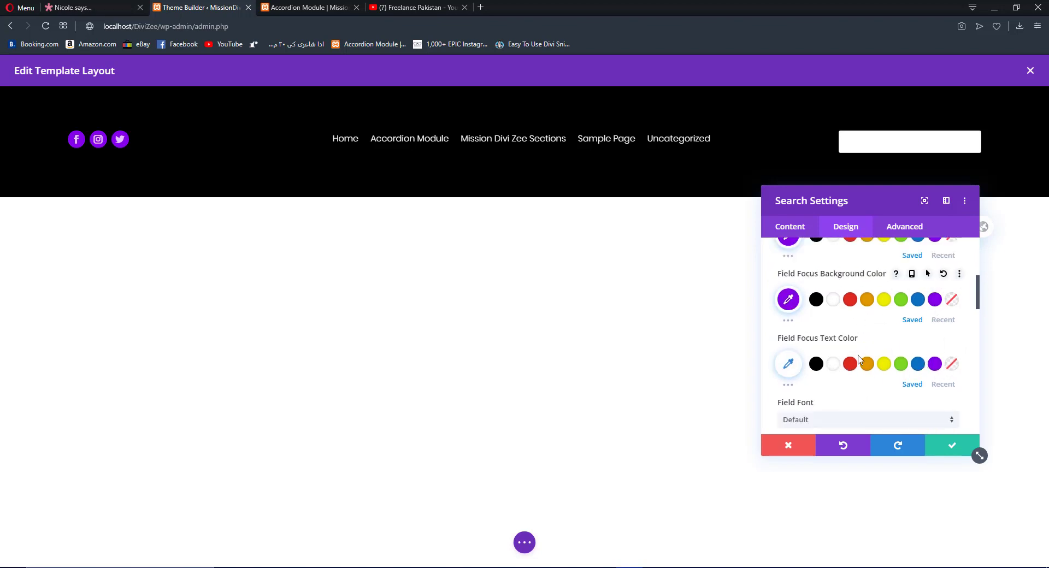
Make the placeholder purple, give the field a lavender background, and save the module.
scroll(869, 318, "up", 4)
left_click(933, 324)
scroll(934, 328, "down", 5)
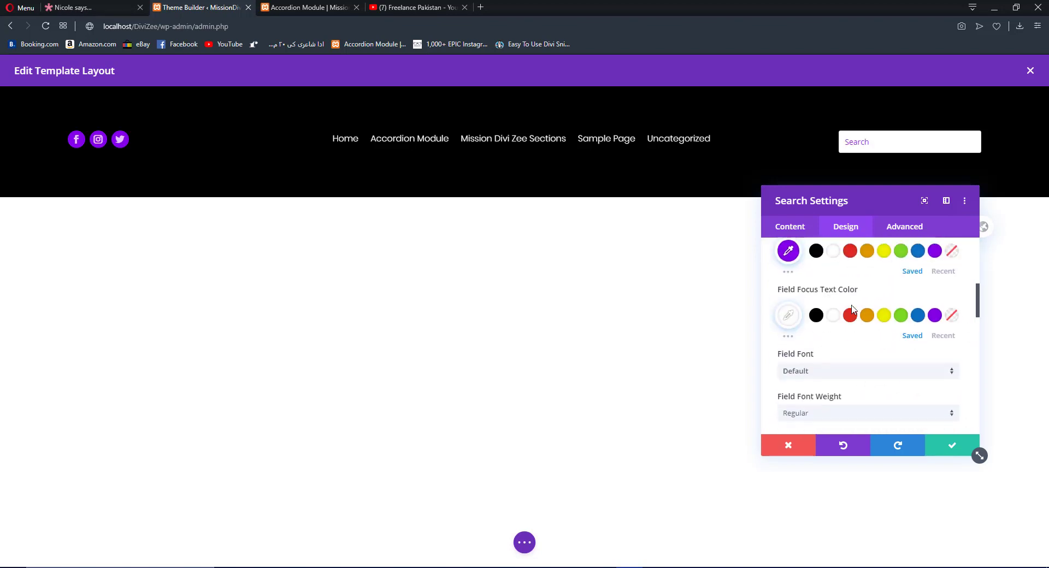
scroll(794, 287, "up", 3)
left_click(789, 280)
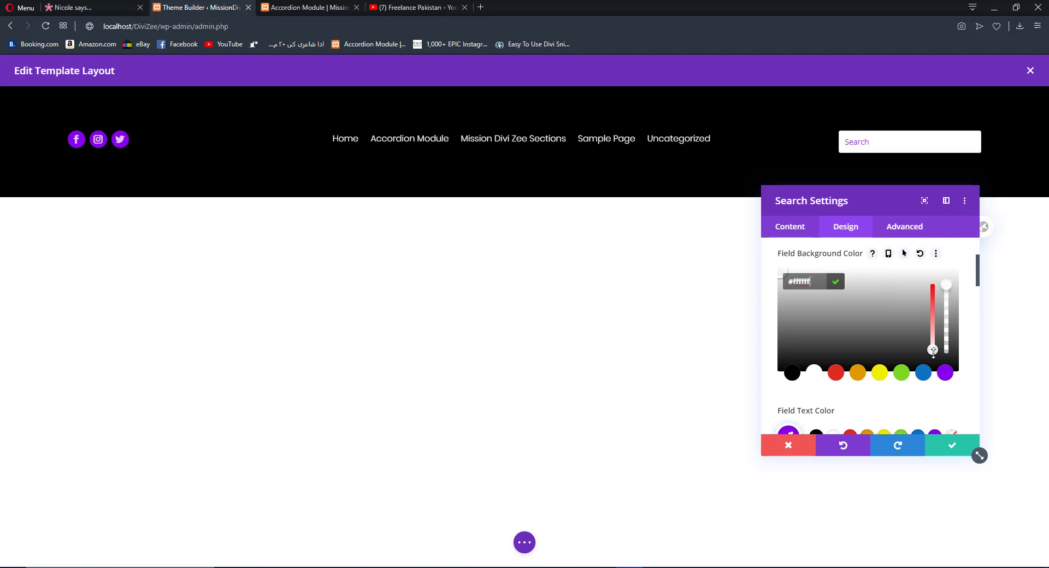
type("#ffe2e2")
left_click(951, 403)
left_click(943, 300)
left_click(884, 279)
left_click(952, 443)
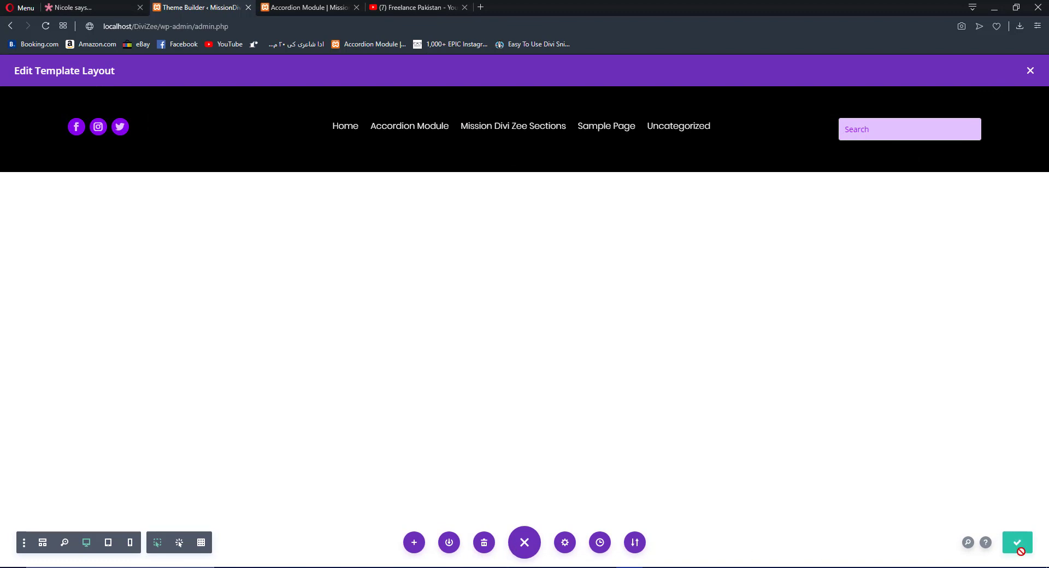
Save the All Pages template, reload the Accordion Module page and try its new header search.
left_click(1030, 72)
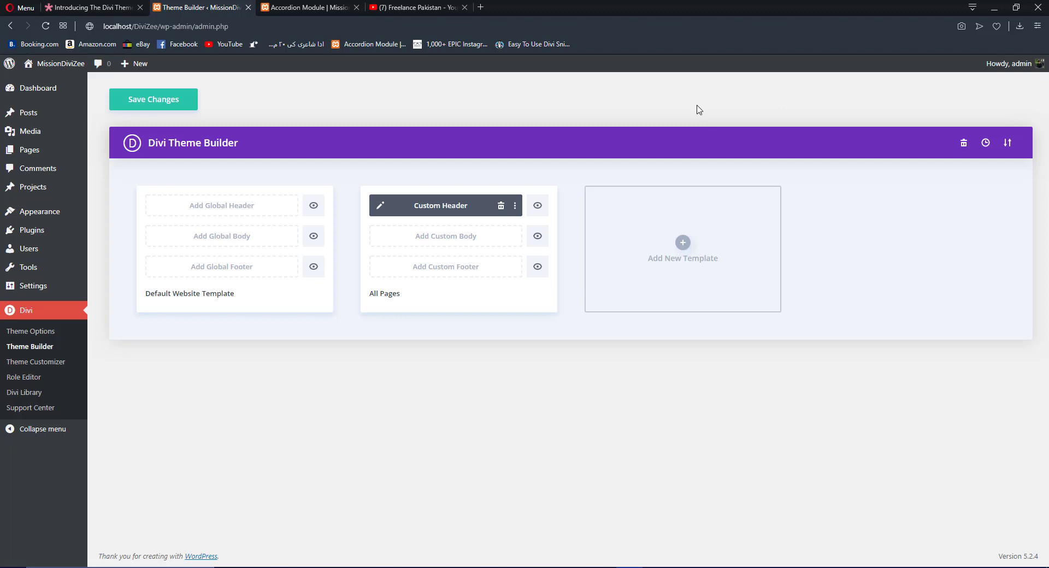
left_click(175, 110)
left_click(317, 2)
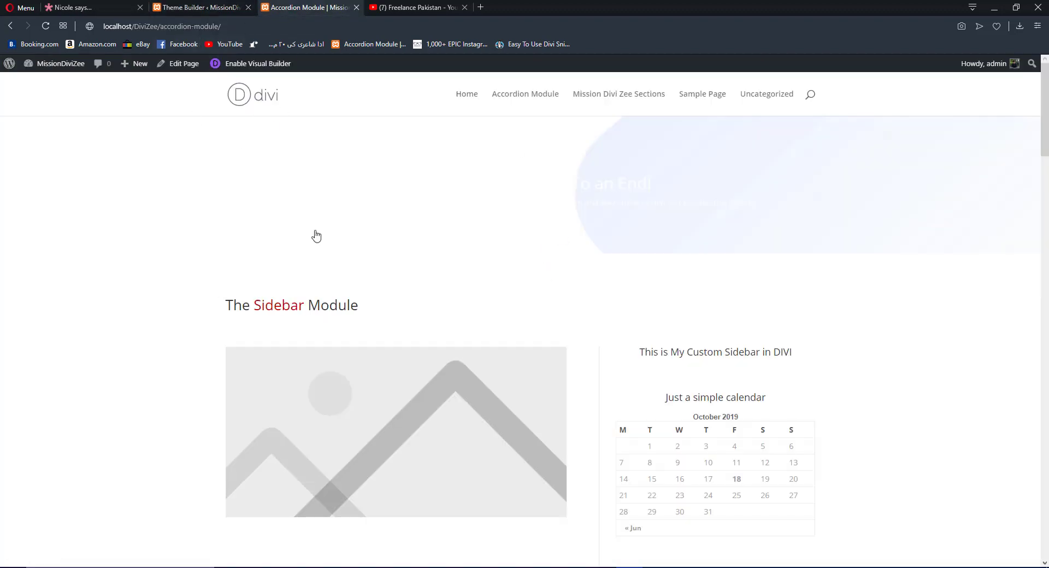
left_click(45, 26)
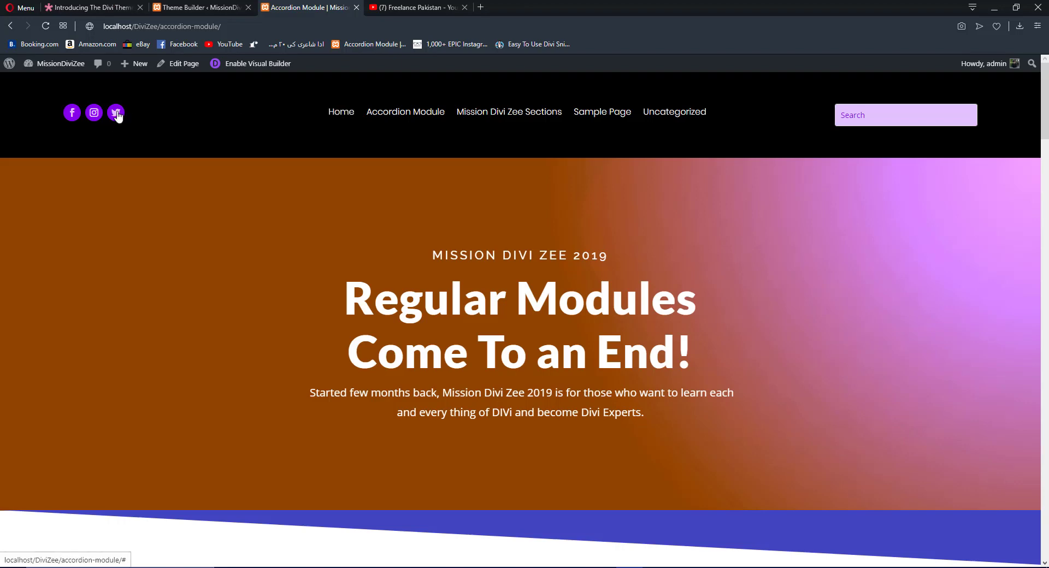
left_click(937, 116)
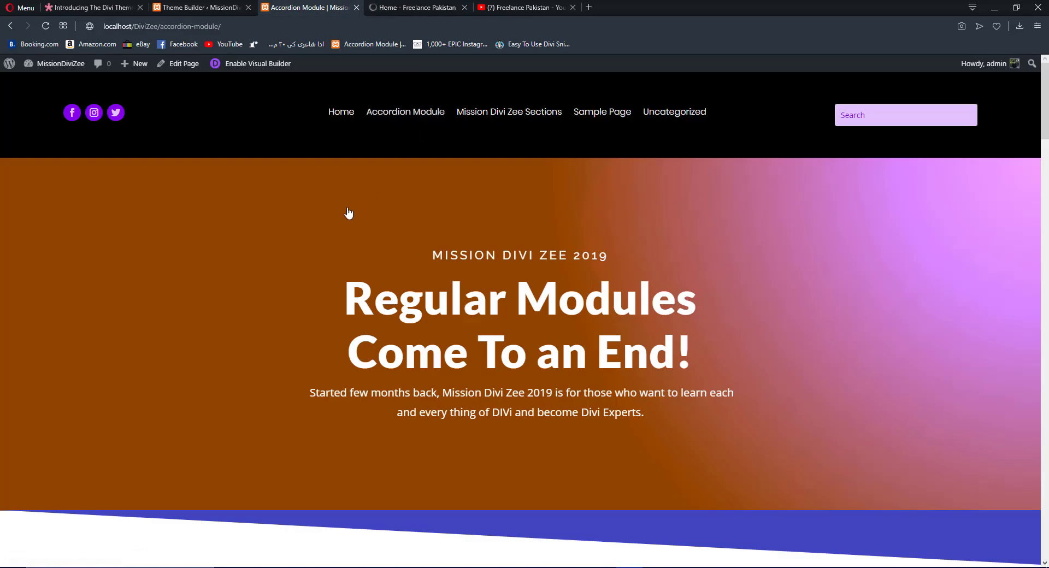
Read through the Mission Divi Zee Sections article, then switch to the Freelance Pakistan homepage.
left_click(497, 118)
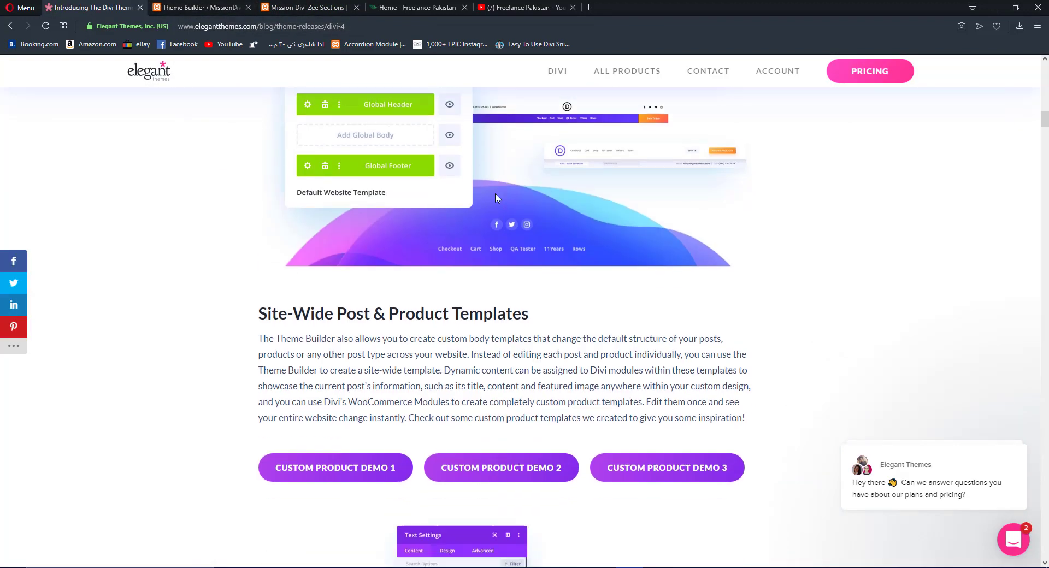
scroll(502, 195, "down", 10)
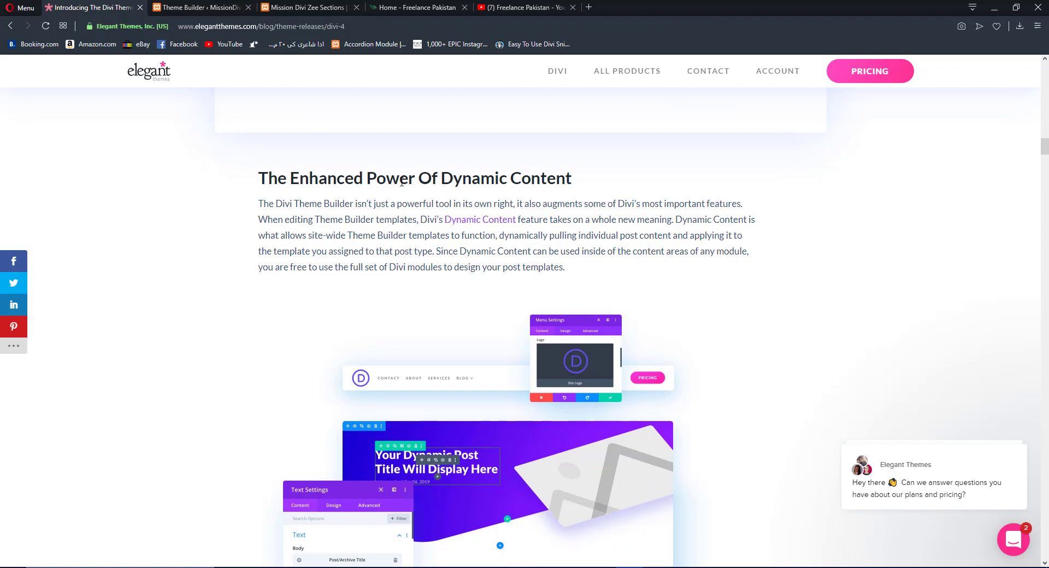
scroll(402, 182, "down", 3)
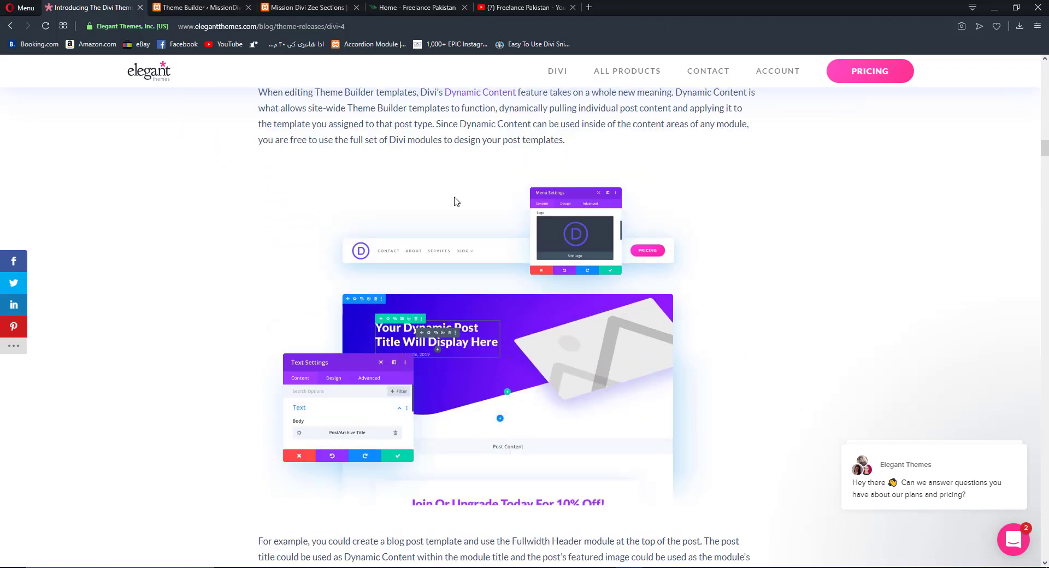
scroll(457, 202, "down", 10)
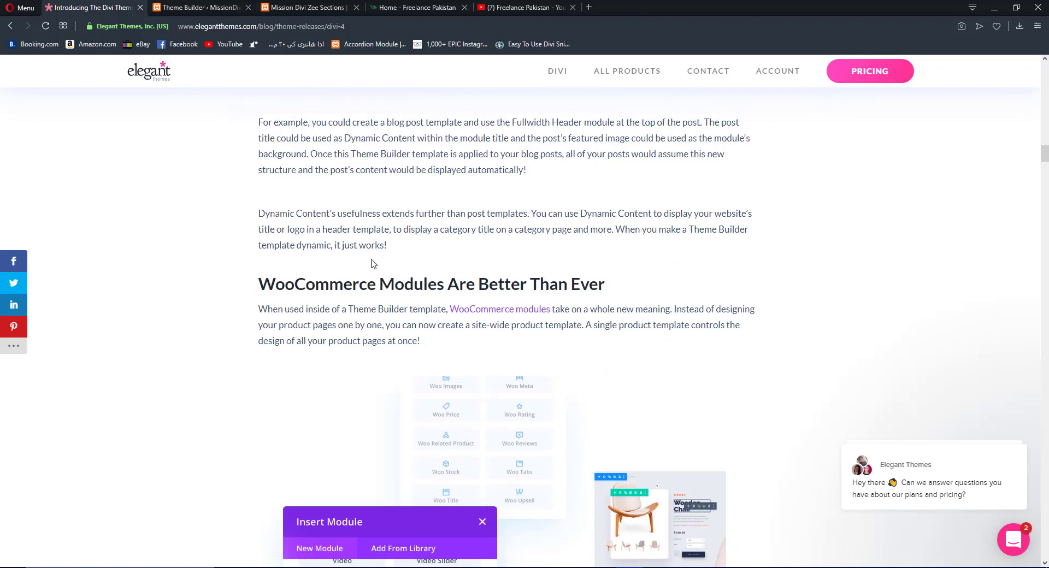
left_click_drag(259, 285, 596, 272)
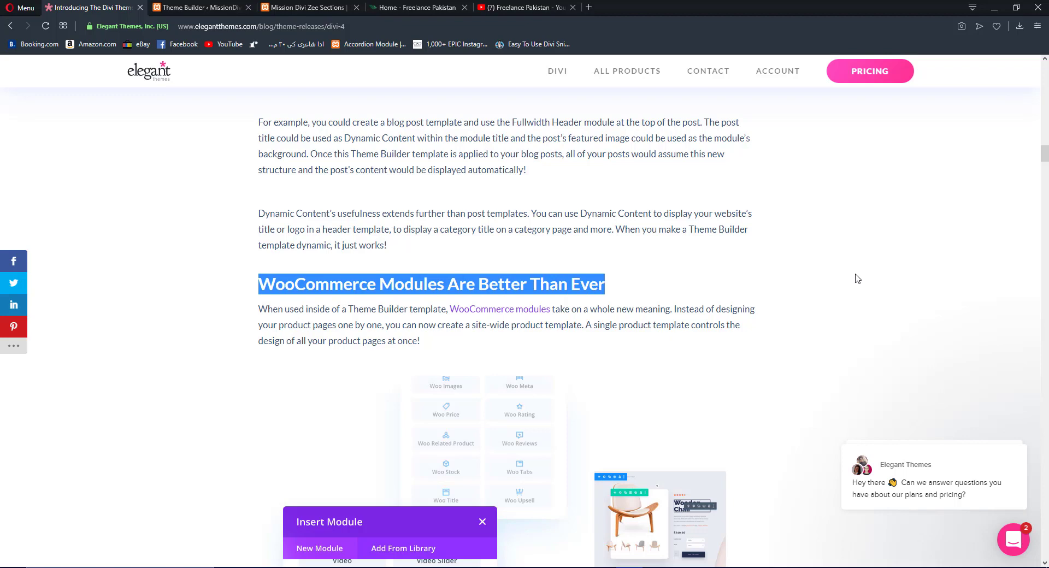
left_click_drag(701, 310, 676, 324)
scroll(672, 317, "down", 3)
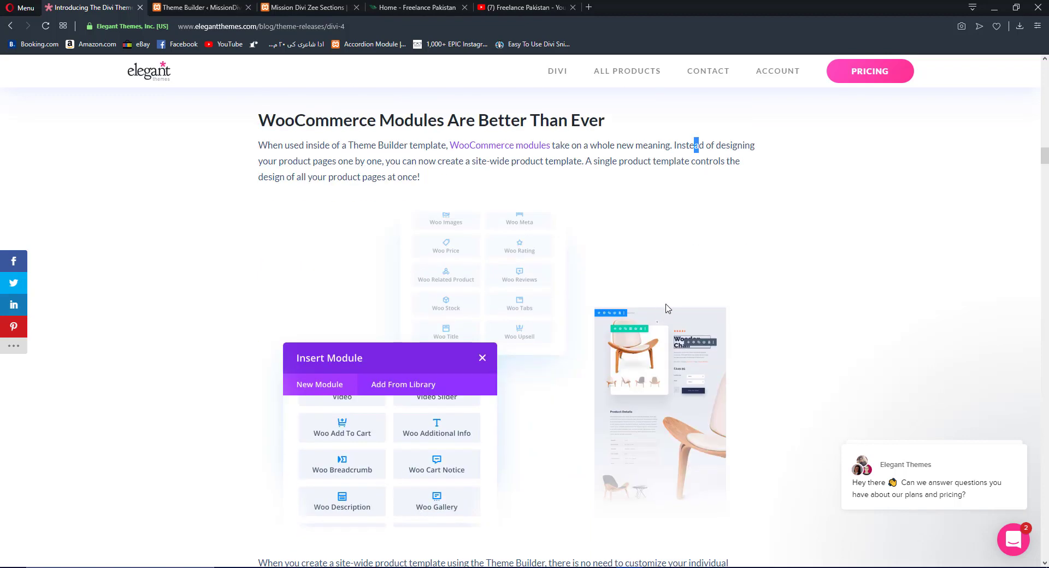
scroll(696, 300, "down", 2)
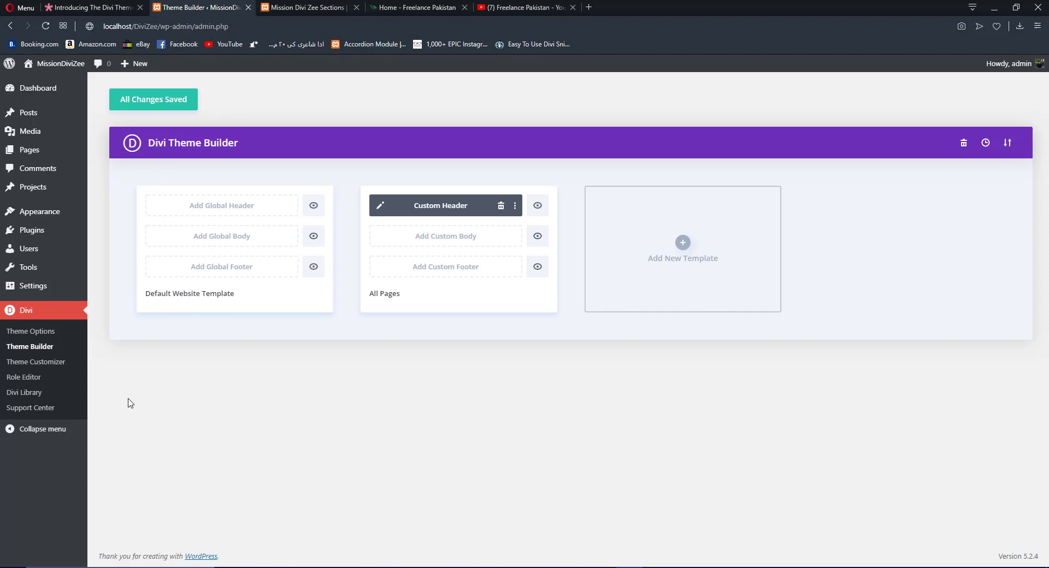
left_click(522, 7)
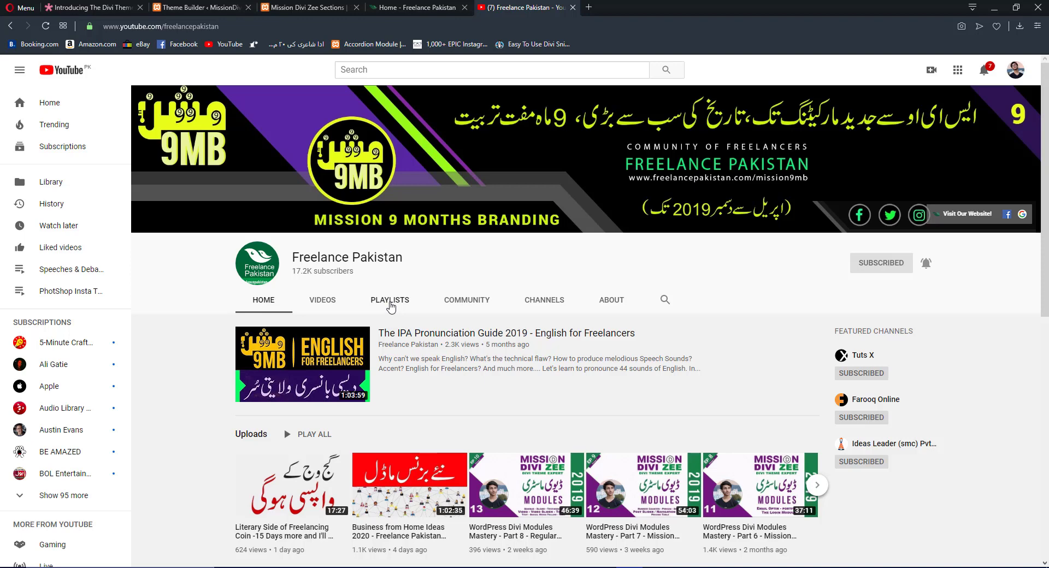
left_click(405, 4)
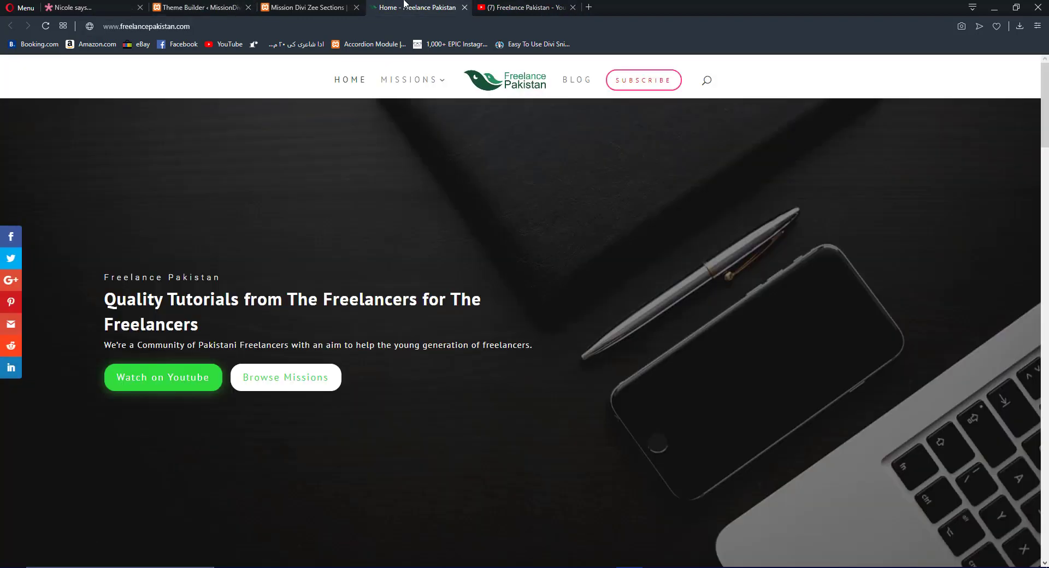